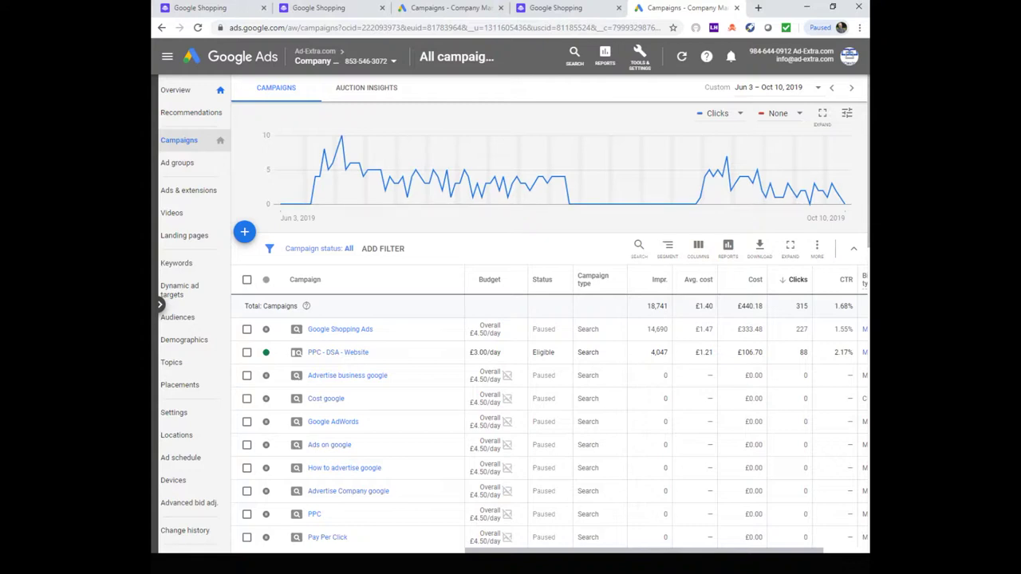
Step: Open the search keywords of the Google Shopping Ads campaign
click(340, 328)
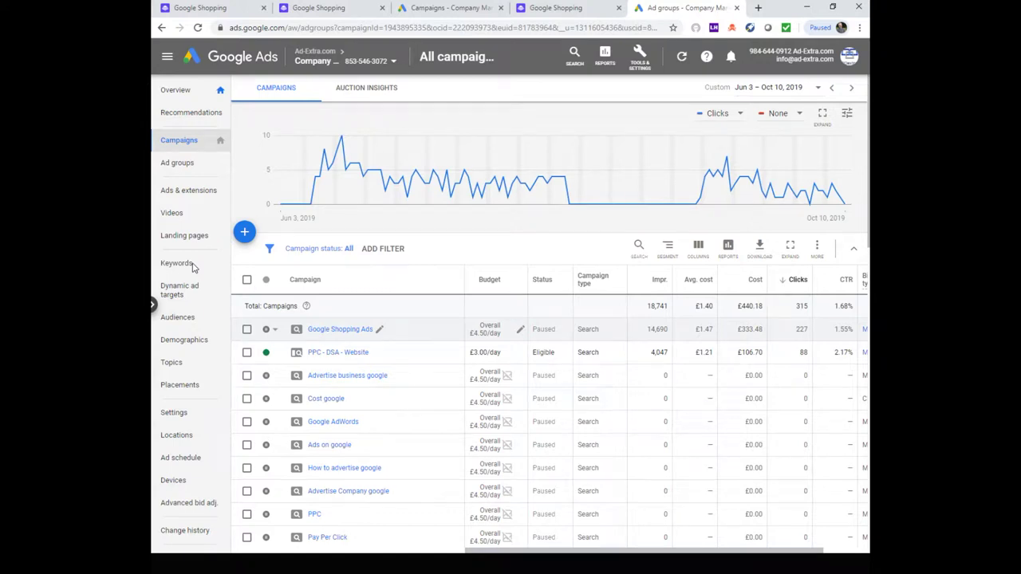
click(190, 265)
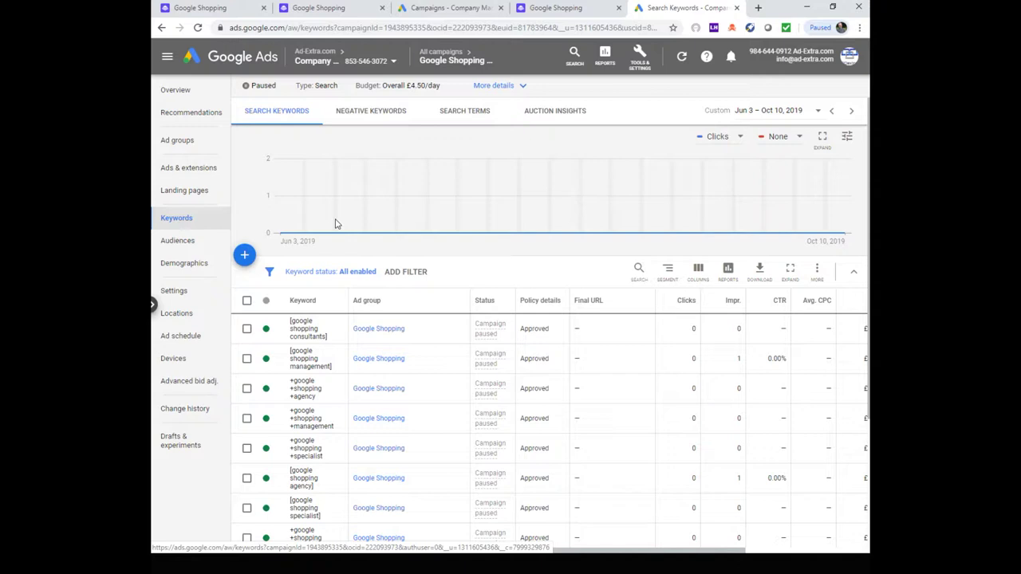
Step: Start adding keywords to the campaign, going as far as the choice of ad group
click(245, 256)
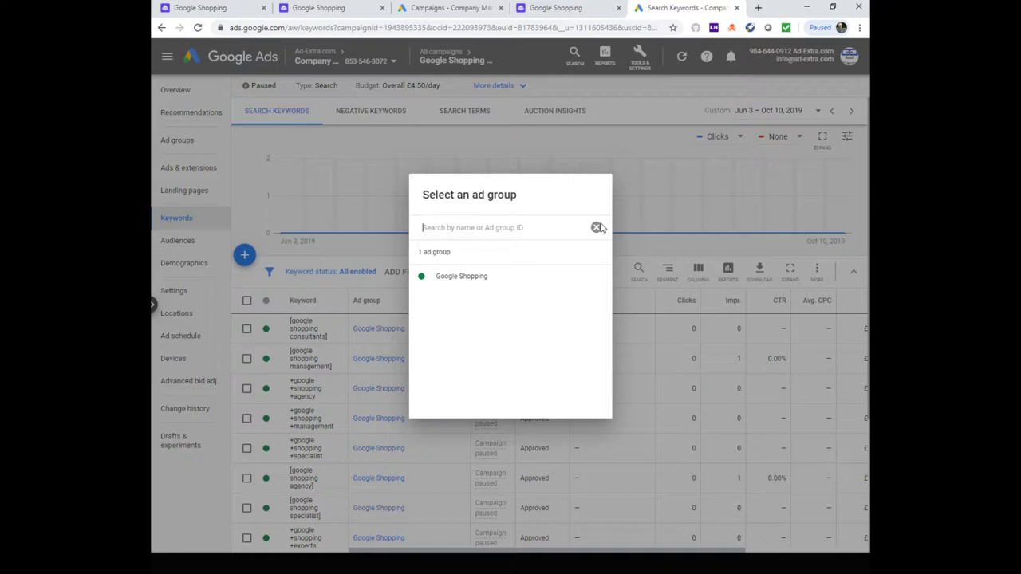
click(598, 227)
click(247, 262)
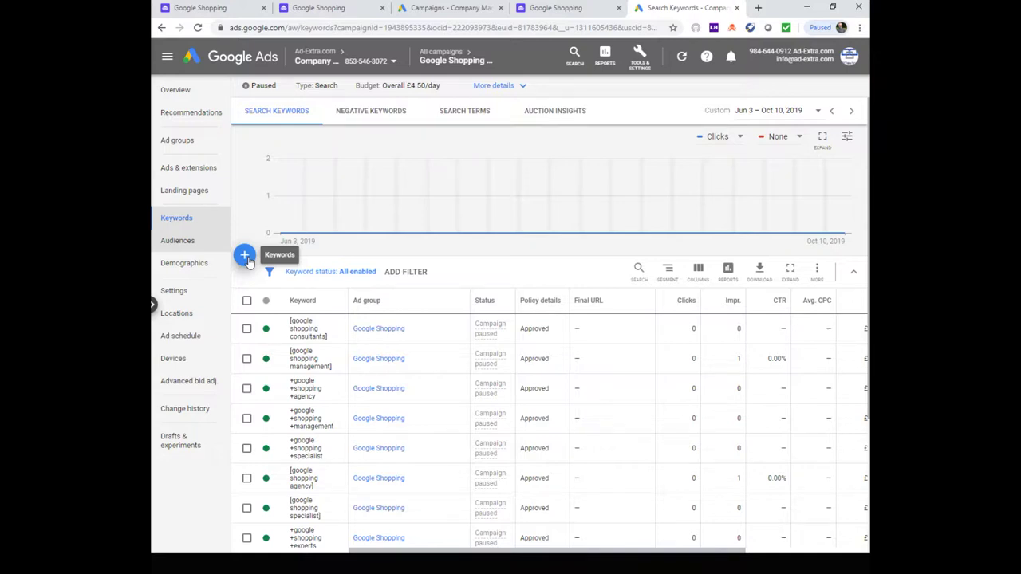
click(245, 256)
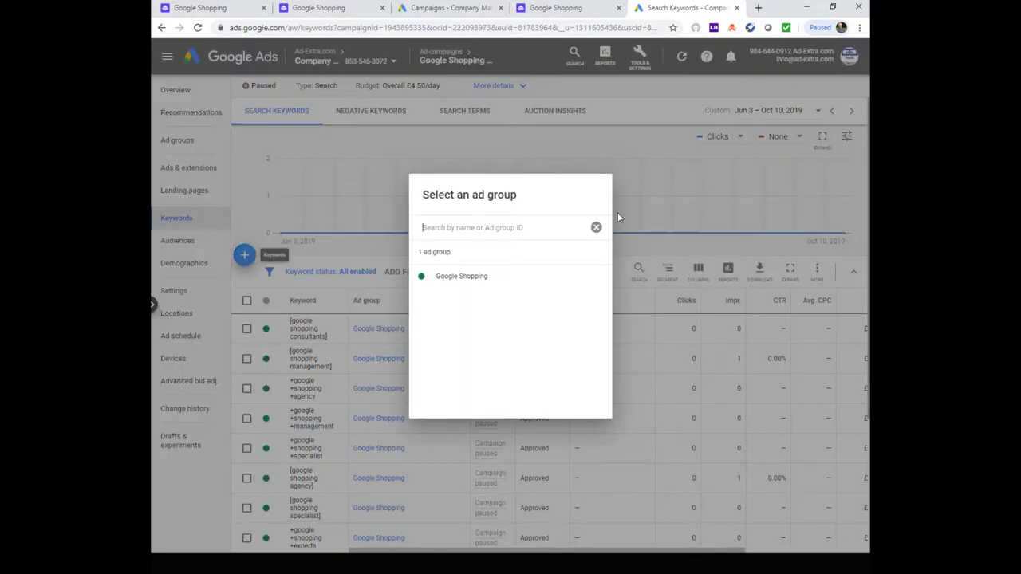
click(617, 212)
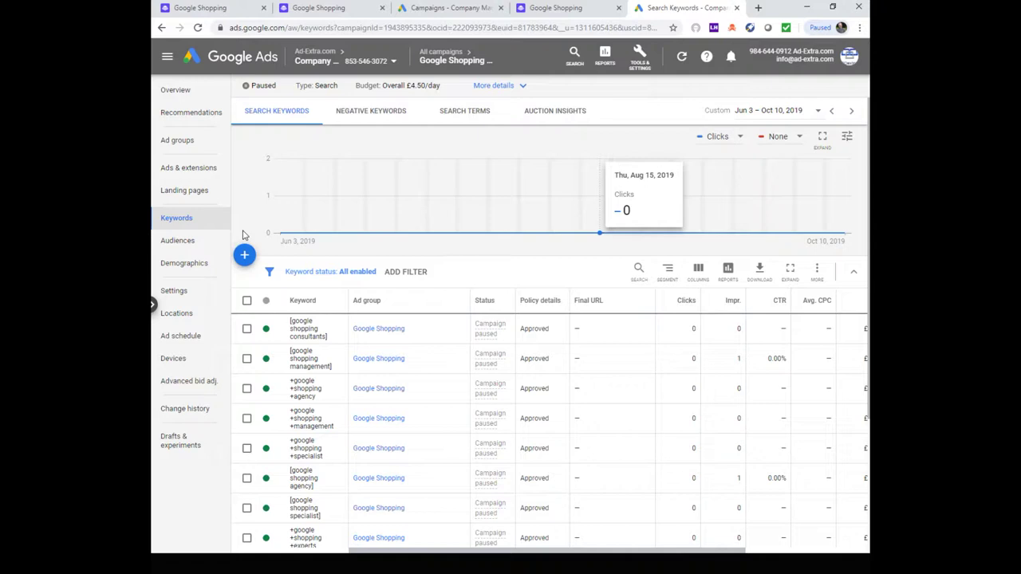
scroll(247, 215, down, 1)
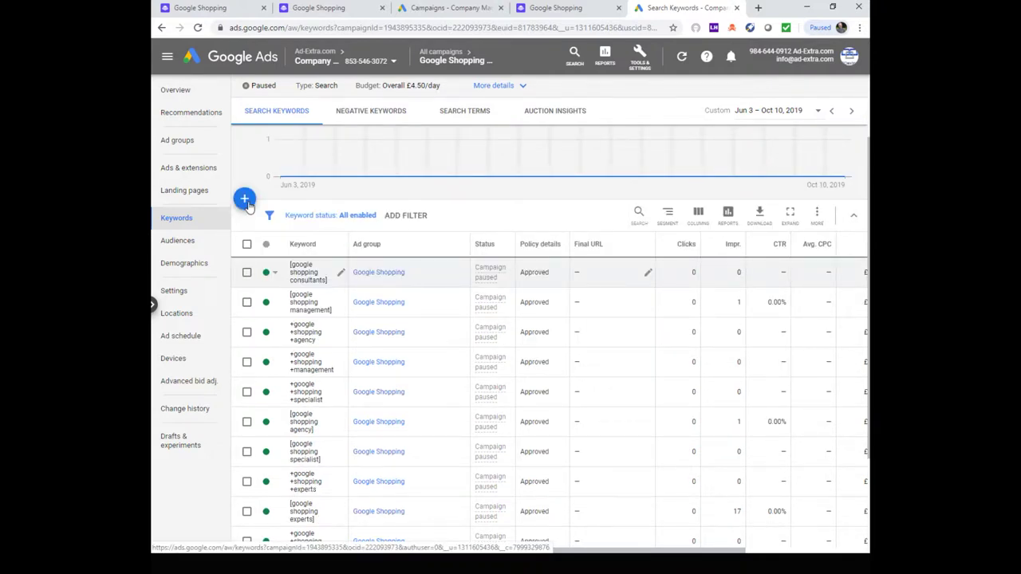
click(245, 200)
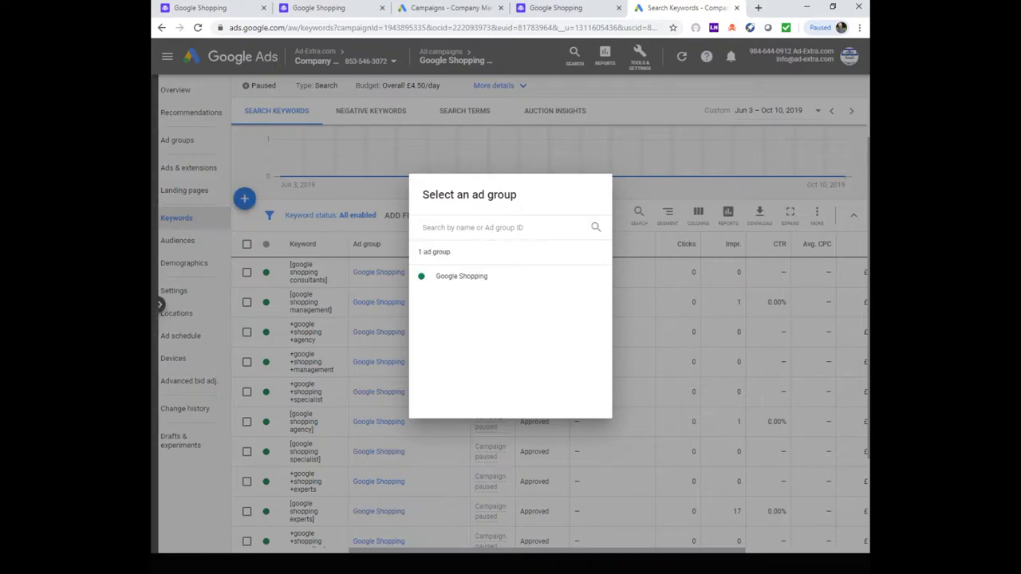
Step: Switch to the Keyword Structure - Webinar workbook in Excel and examine the keyword list on the Example Master Funeral sheet
key(alt+Tab)
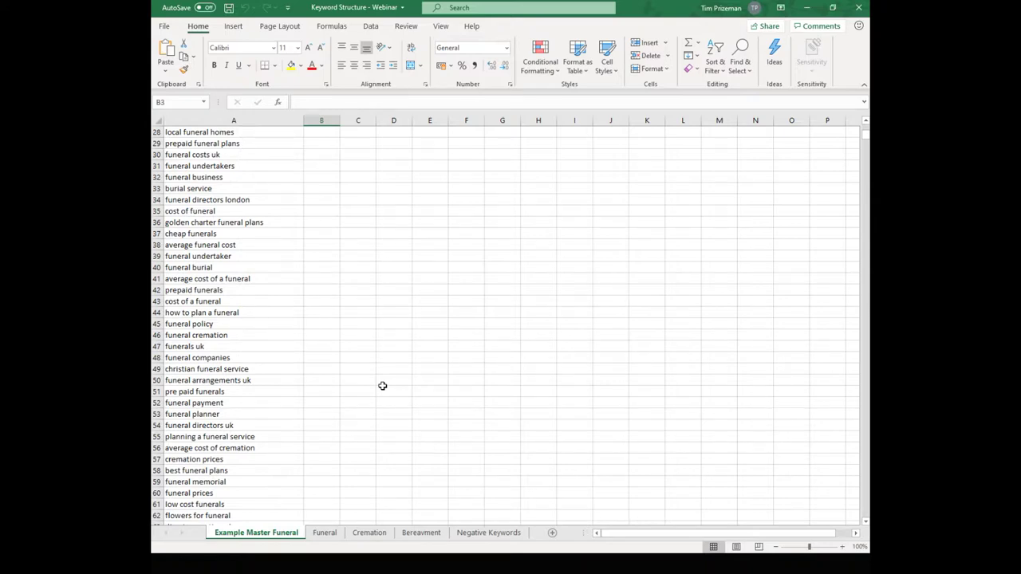
scroll(382, 386, up, 9)
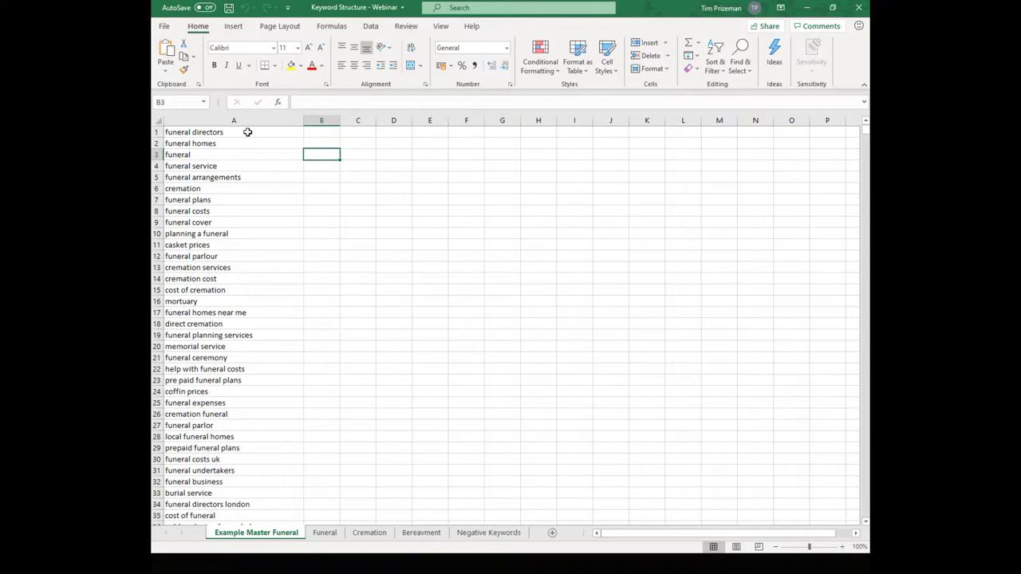
drag(247, 132, 252, 173)
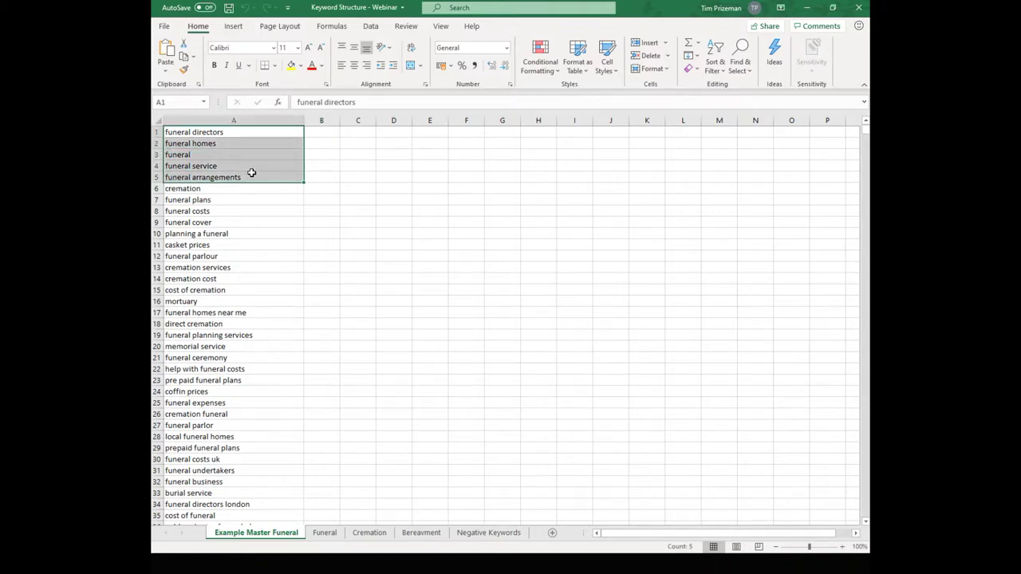
scroll(252, 180, down, 19)
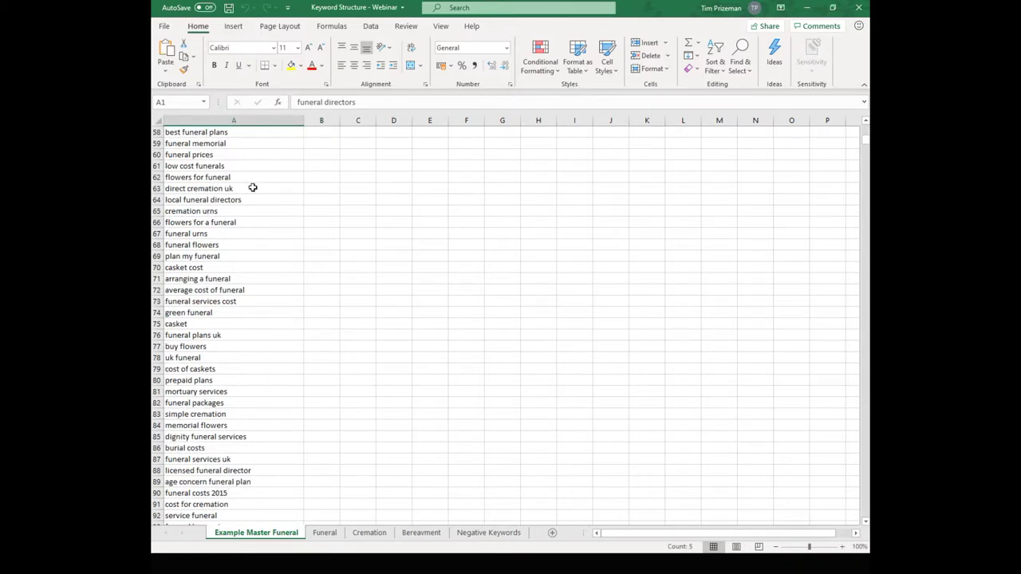
scroll(252, 187, down, 1)
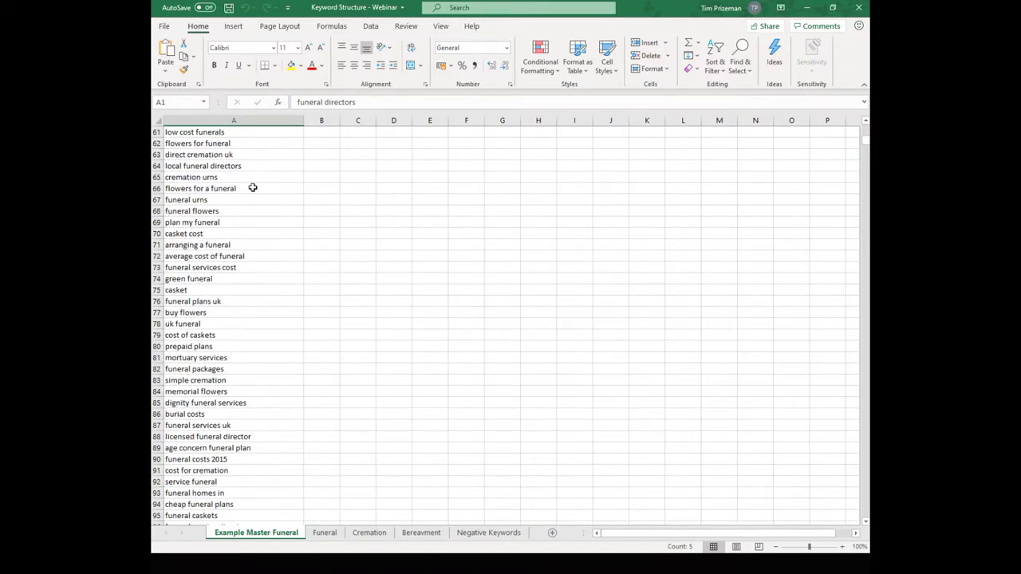
scroll(252, 188, up, 19)
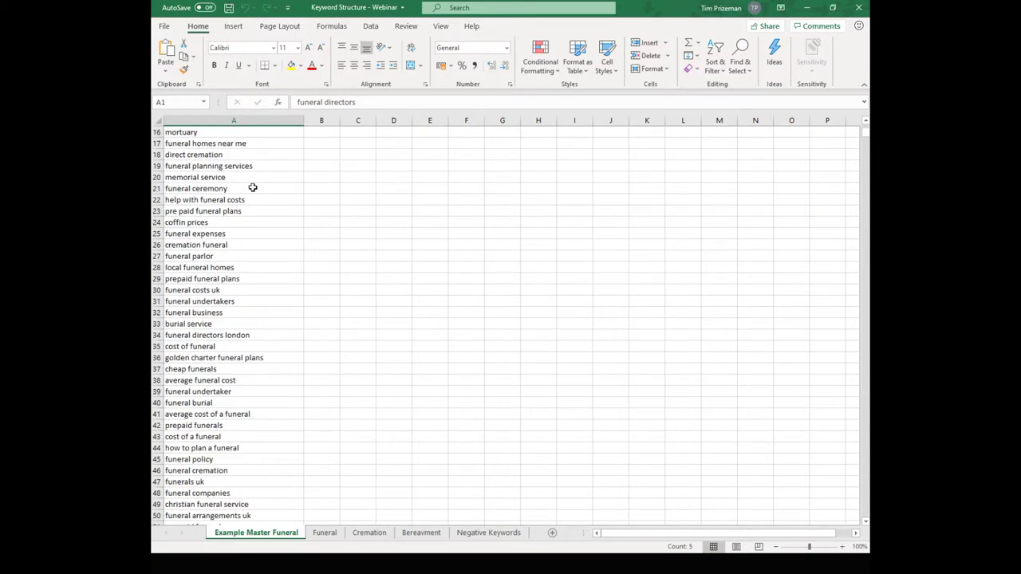
scroll(252, 187, up, 1)
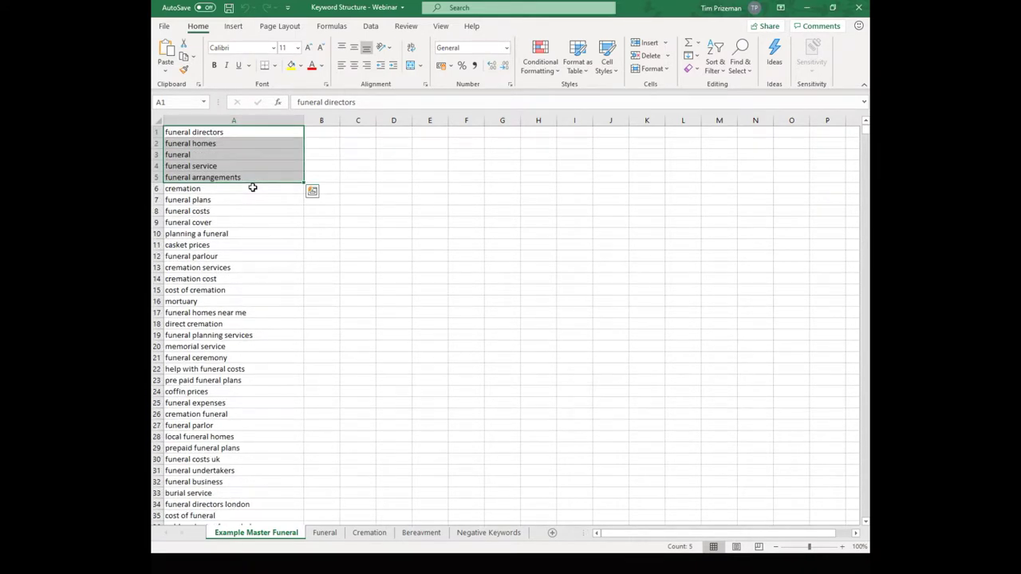
click(330, 155)
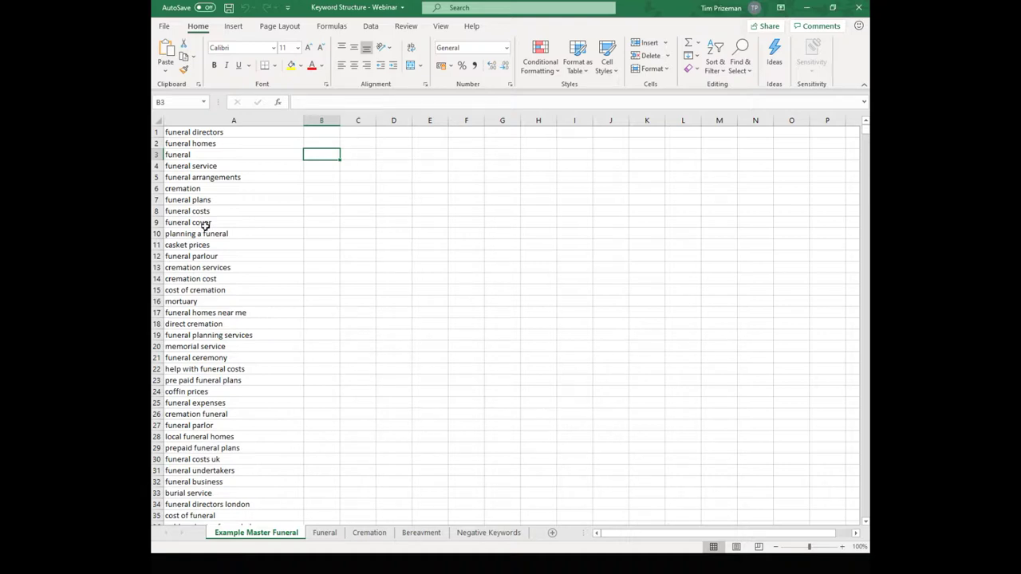
drag(196, 132, 243, 371)
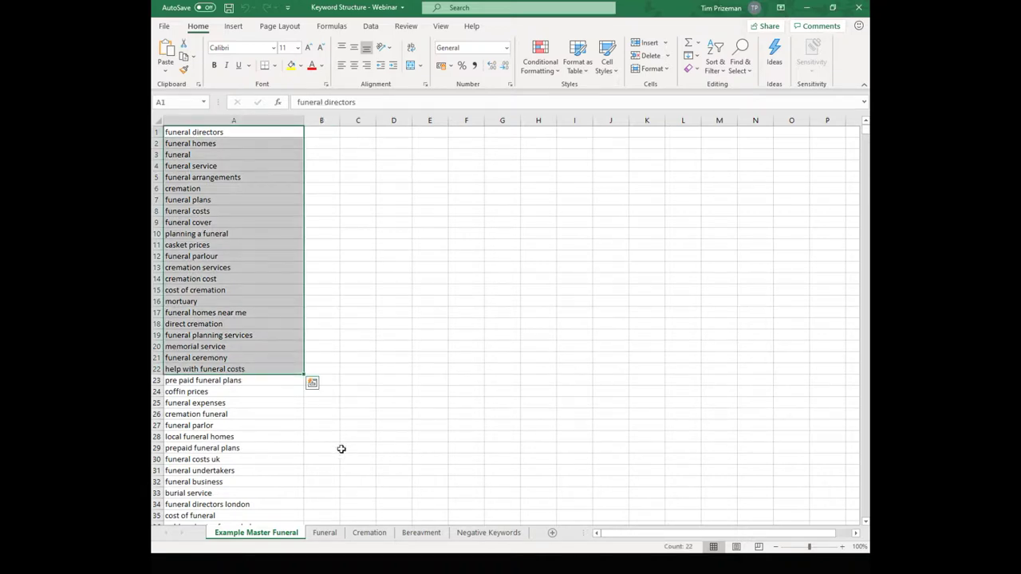
Step: View the themed keyword lists on the Funeral, Cremation and Bereavement sheets in turn
click(324, 533)
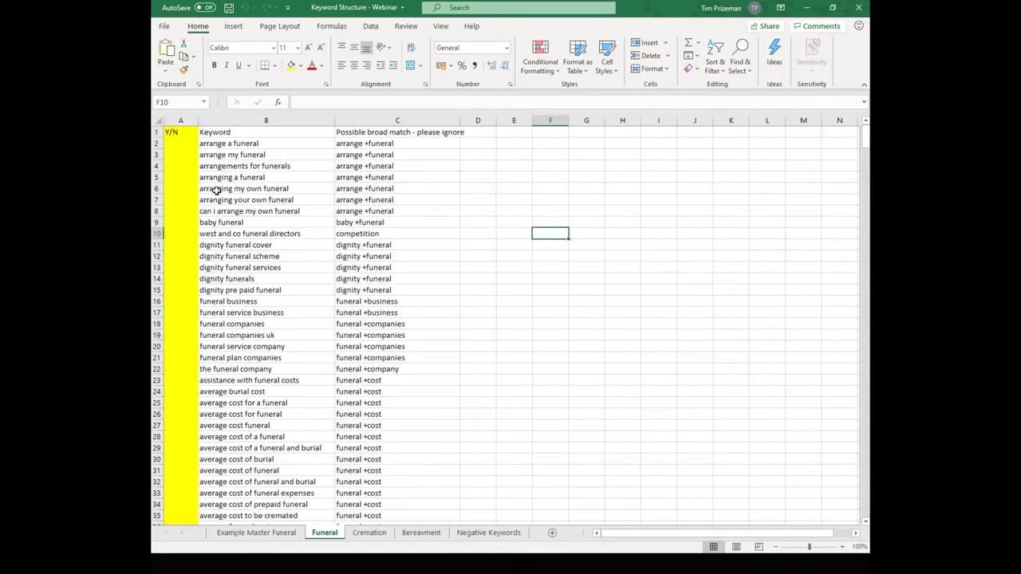
click(371, 536)
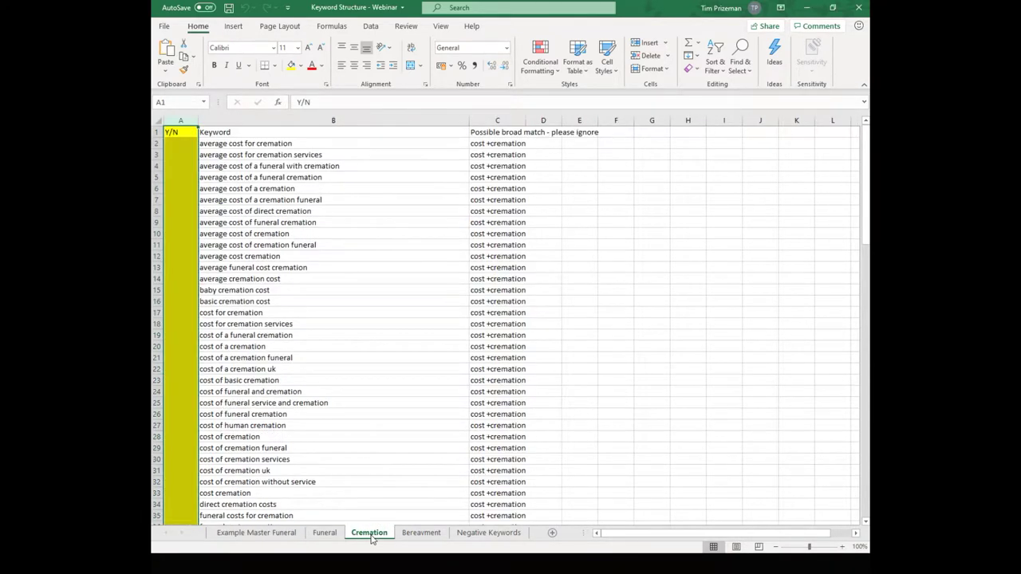
click(418, 535)
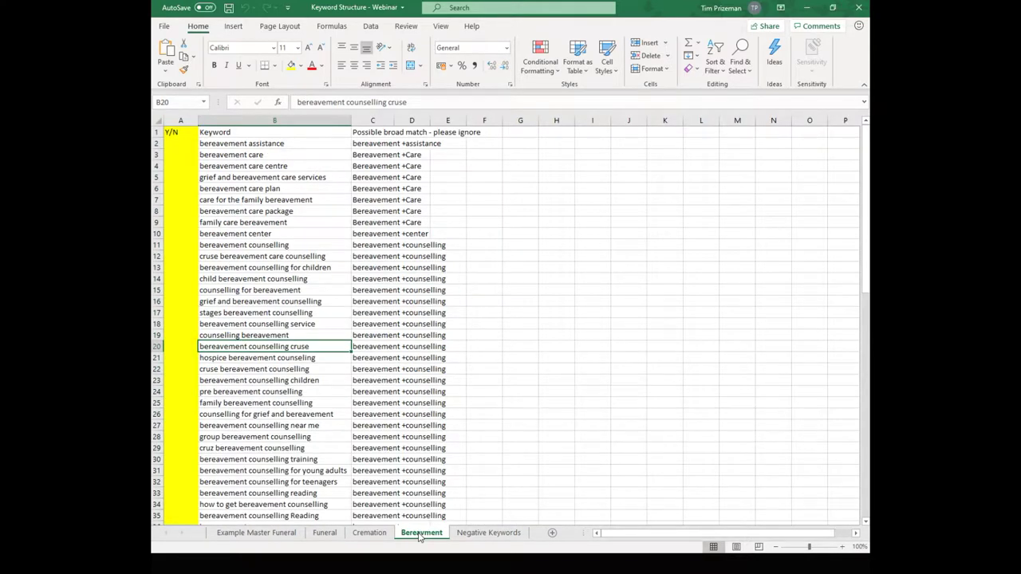
Step: On the Funeral sheet, examine the arrange, companies and cost keyword groups and the broad match terms for arrange +funeral
click(326, 534)
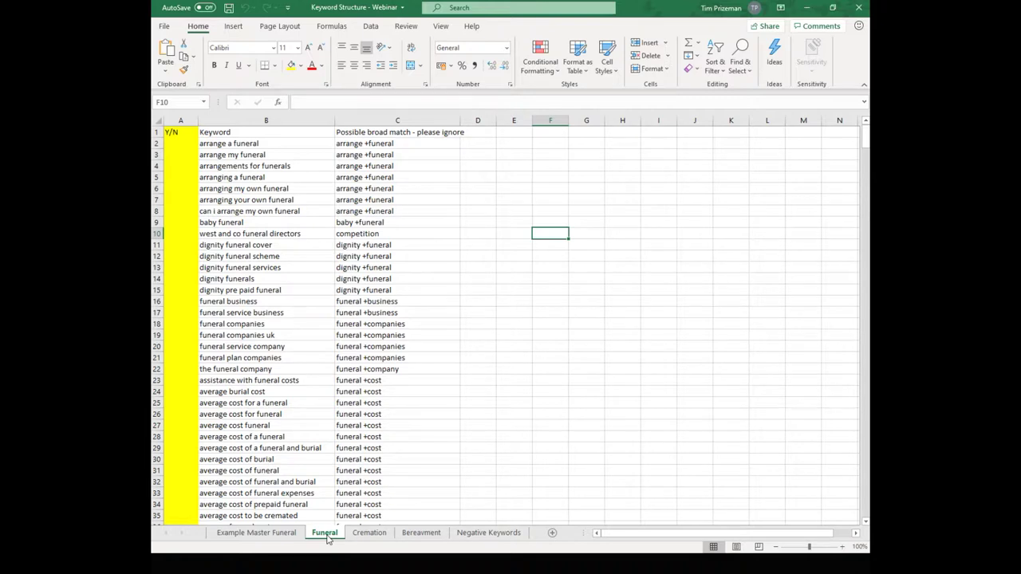
click(249, 144)
drag(249, 144, 263, 211)
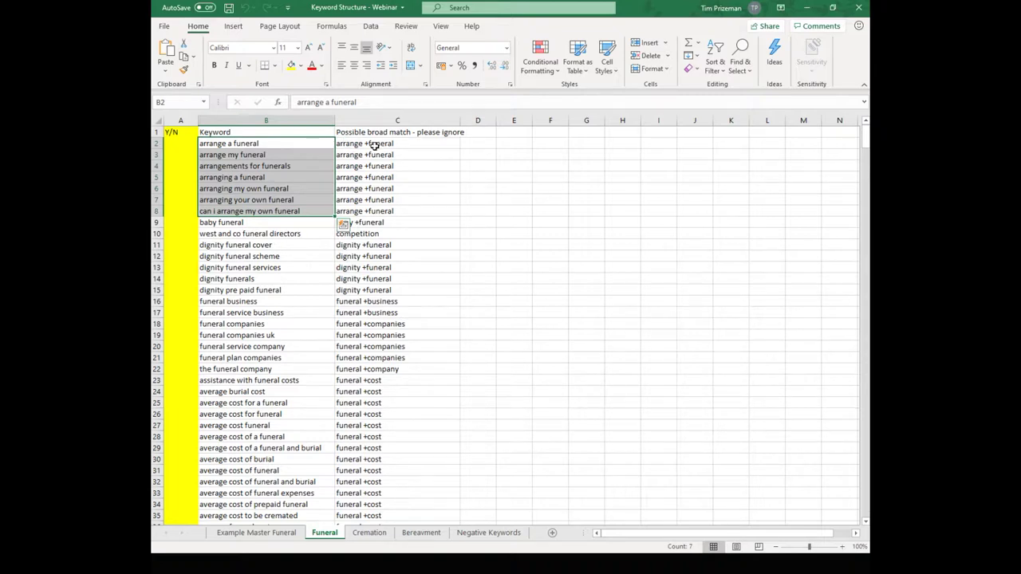
click(272, 326)
drag(272, 326, 275, 358)
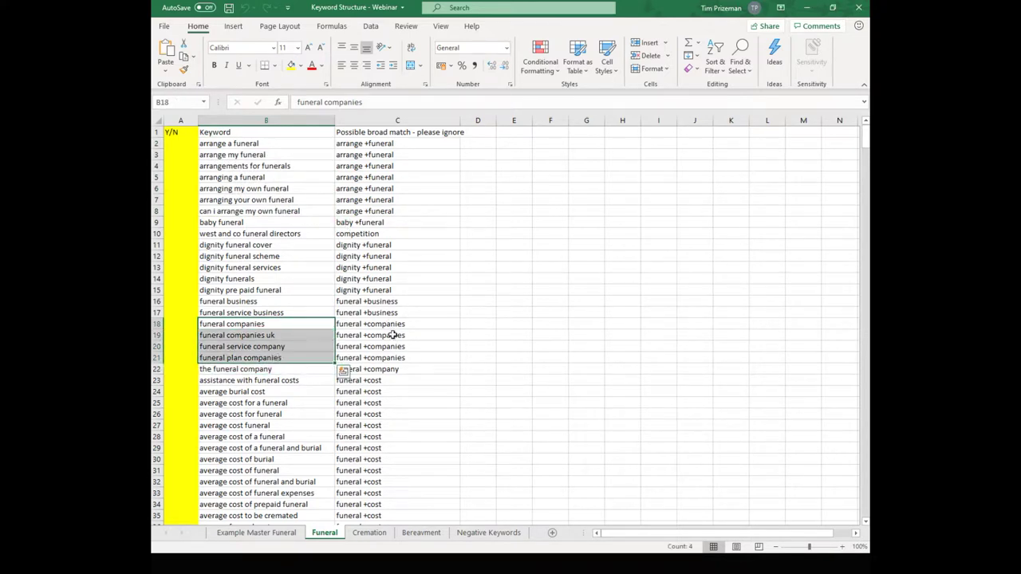
drag(298, 381, 310, 516)
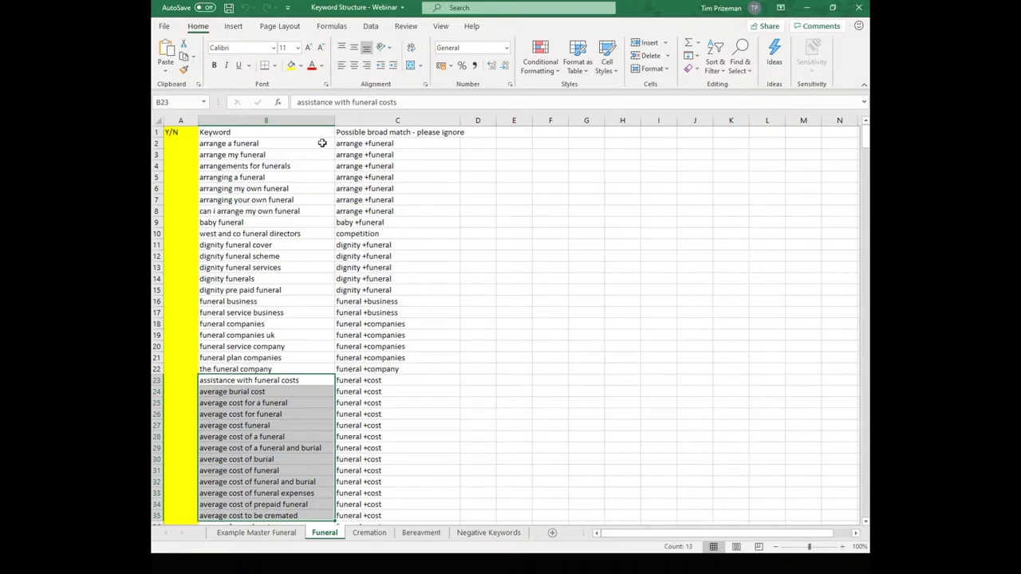
drag(351, 143, 361, 208)
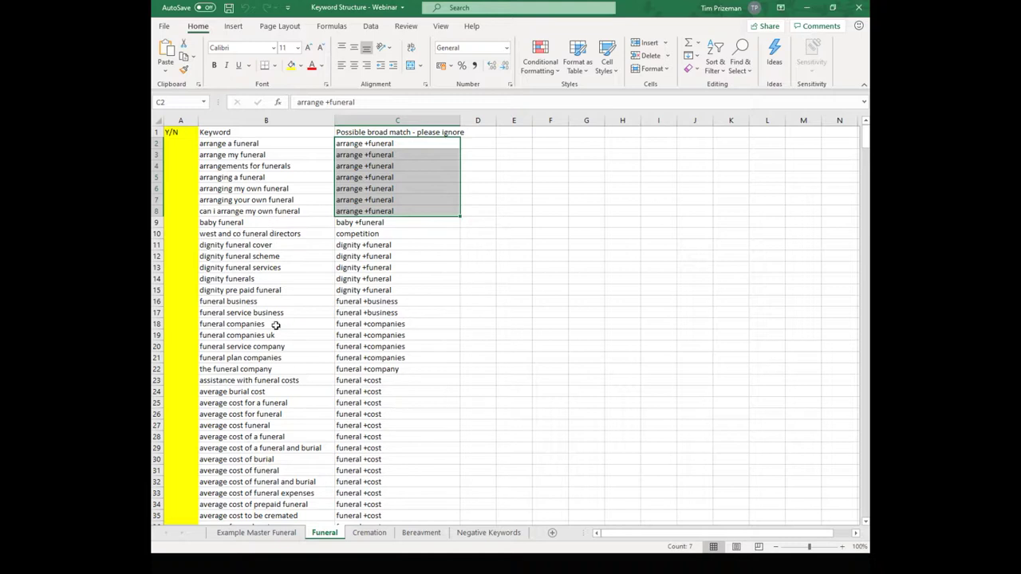
Step: Review the Negative Keywords sheet, including the entry "cheap", and return to the Funeral sheet
click(483, 532)
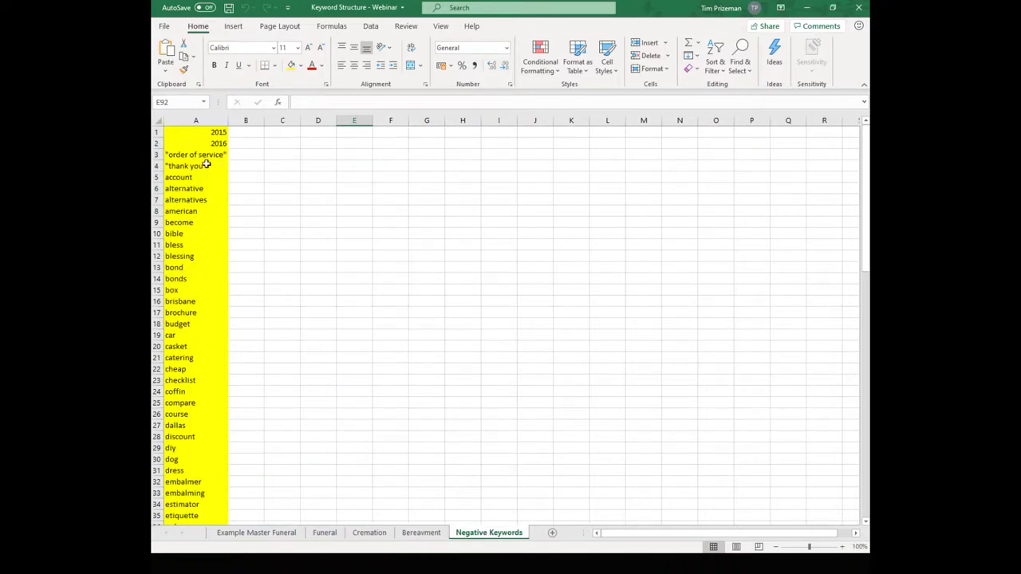
click(199, 131)
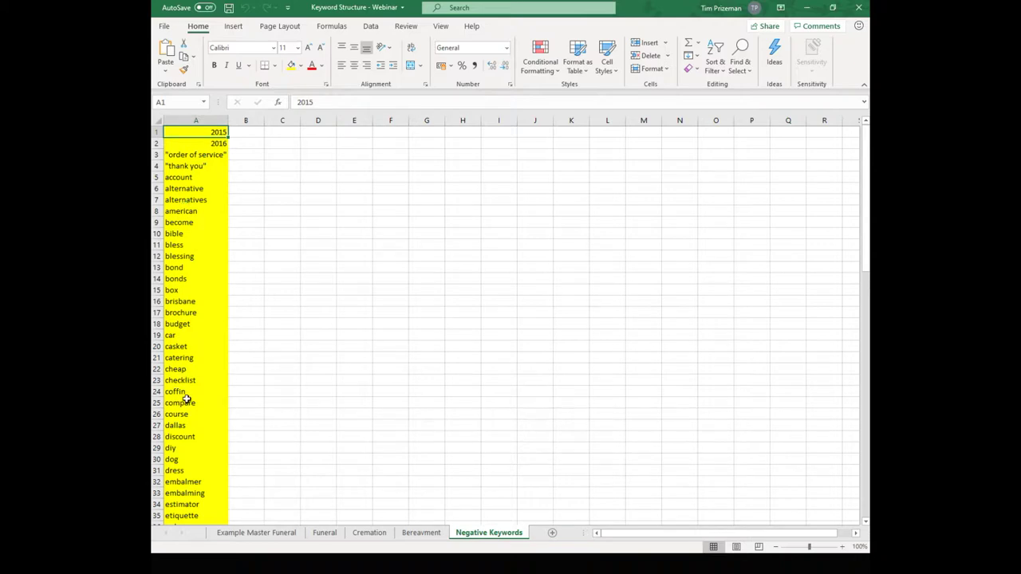
click(181, 368)
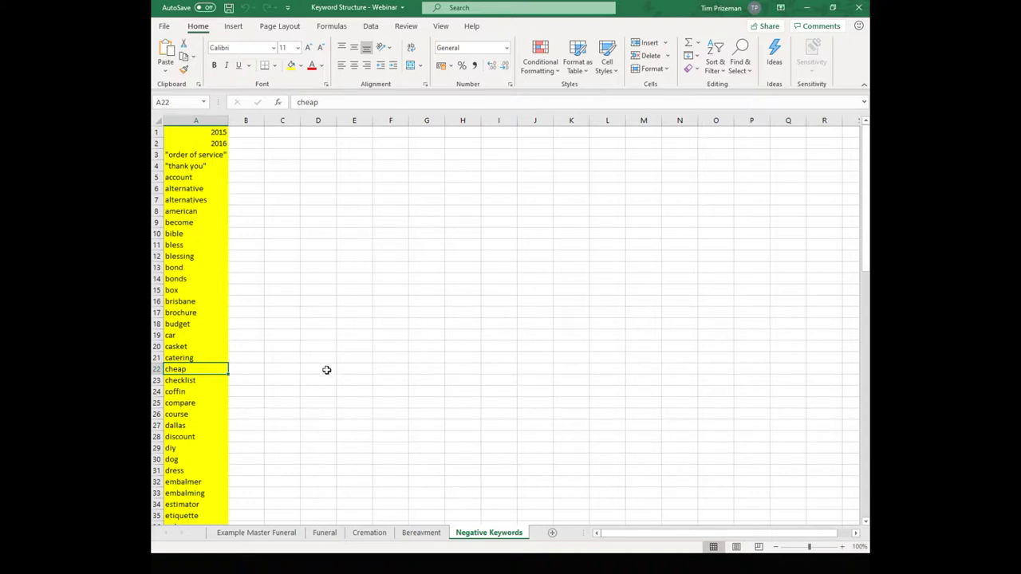
scroll(323, 367, down, 10)
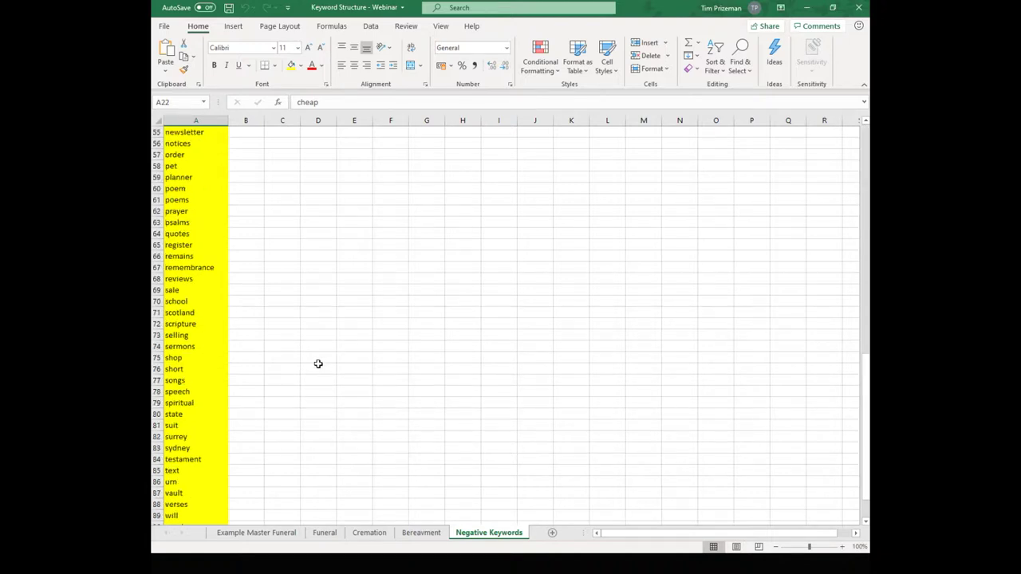
scroll(317, 364, up, 10)
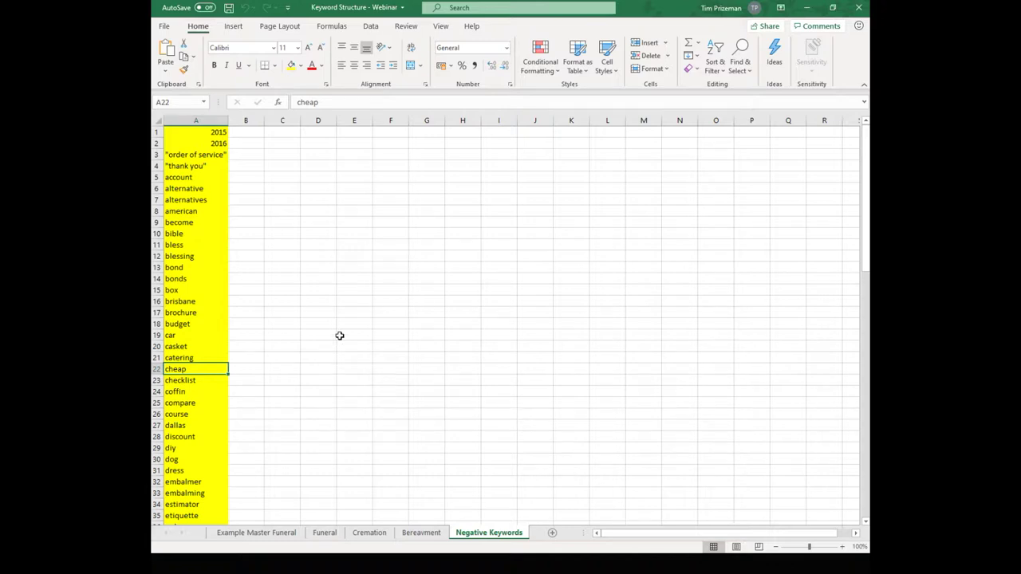
click(325, 533)
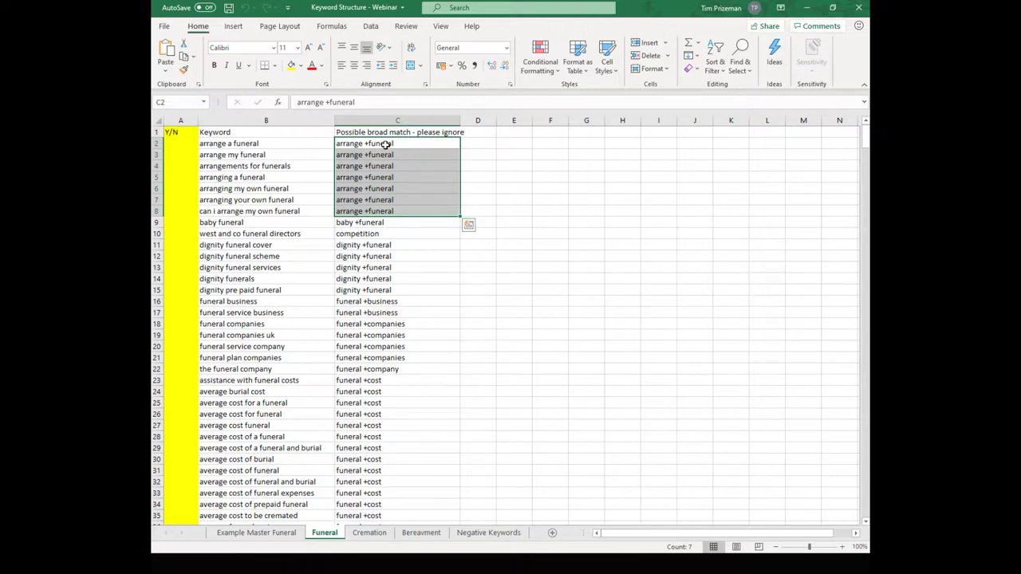
key(Escape)
Step: Switch back to Google Ads and look through the full list of campaigns in the account
key(alt+Tab)
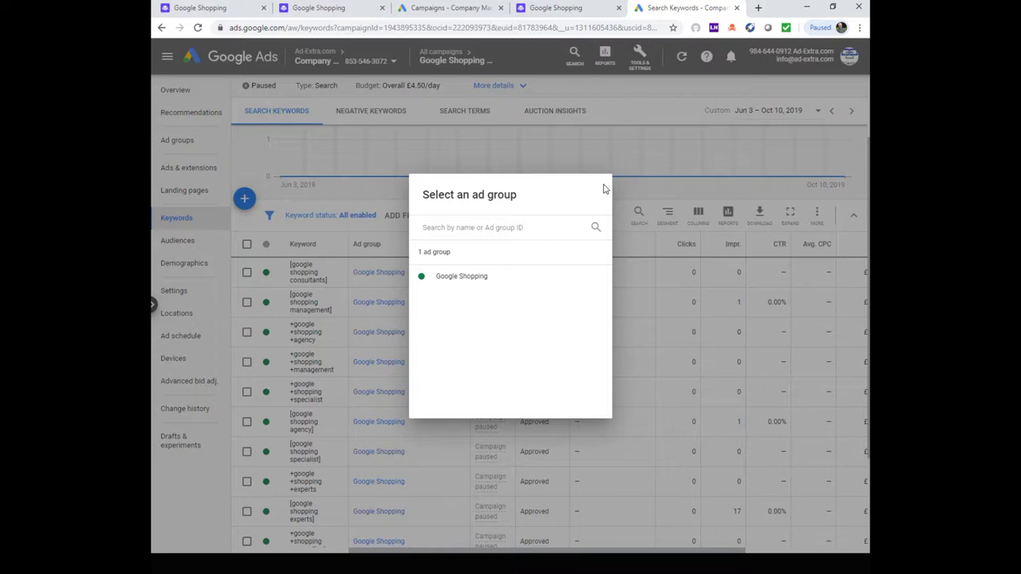
key(ctrl+3)
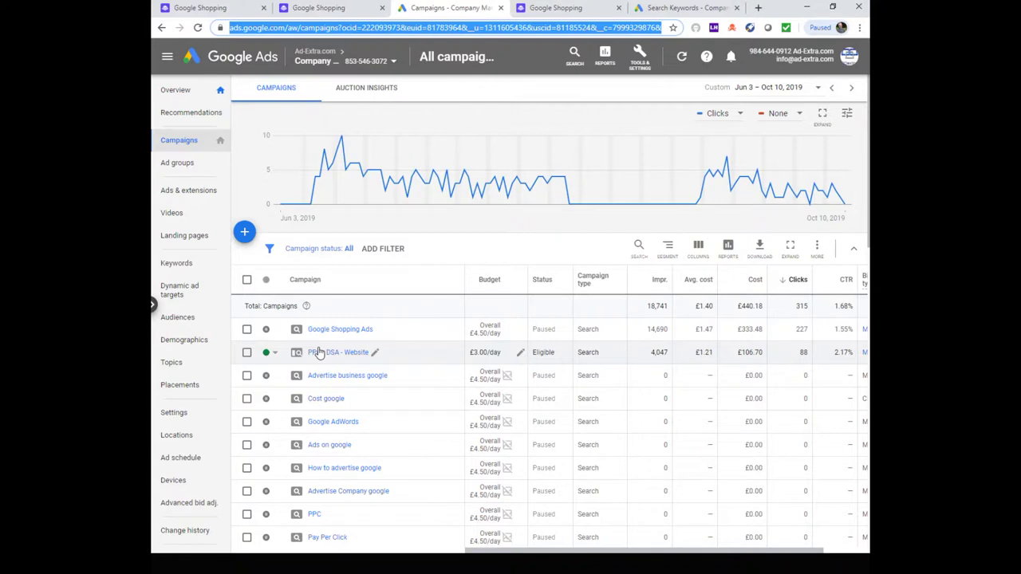
scroll(343, 363, down, 4)
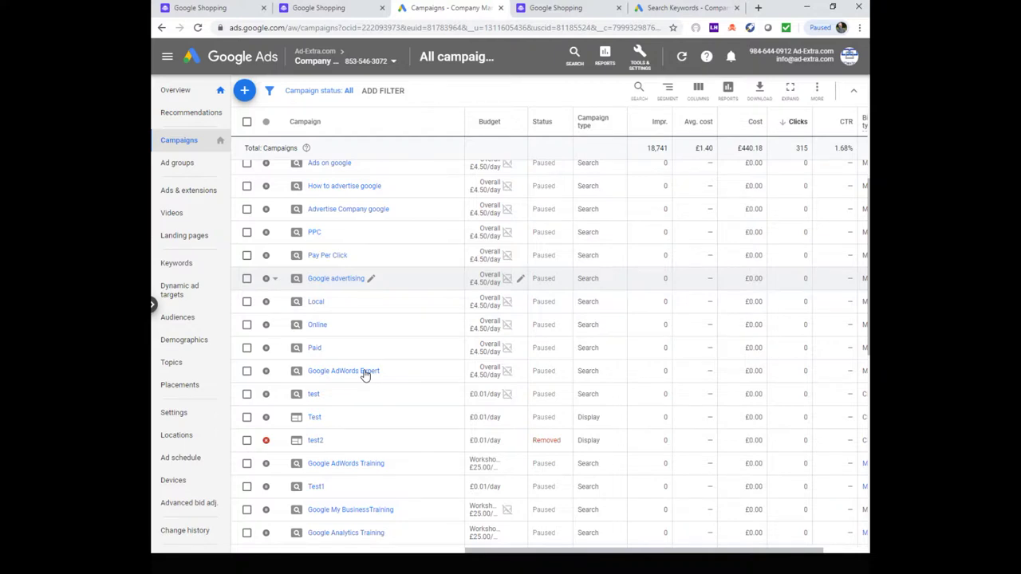
scroll(364, 375, down, 5)
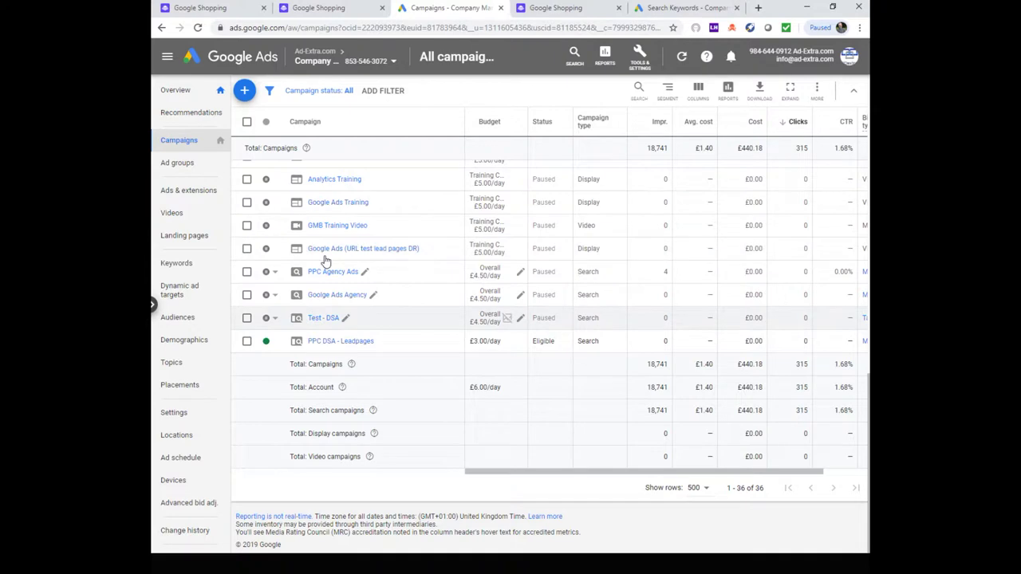
Step: Open the Google Shopping Ads campaign and view the keywords in its Google Shopping ad group
scroll(331, 271, up, 3)
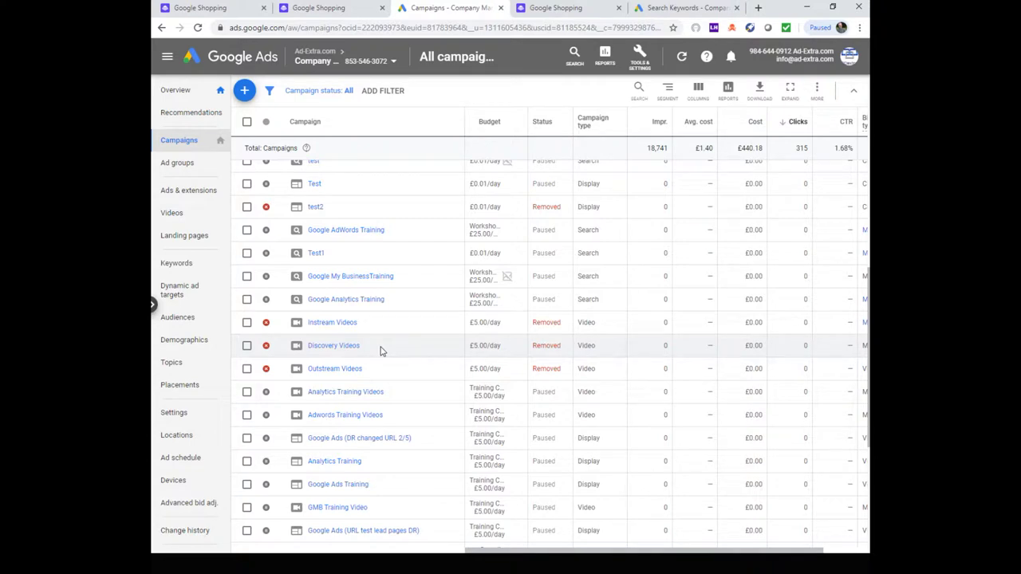
scroll(380, 351, up, 5)
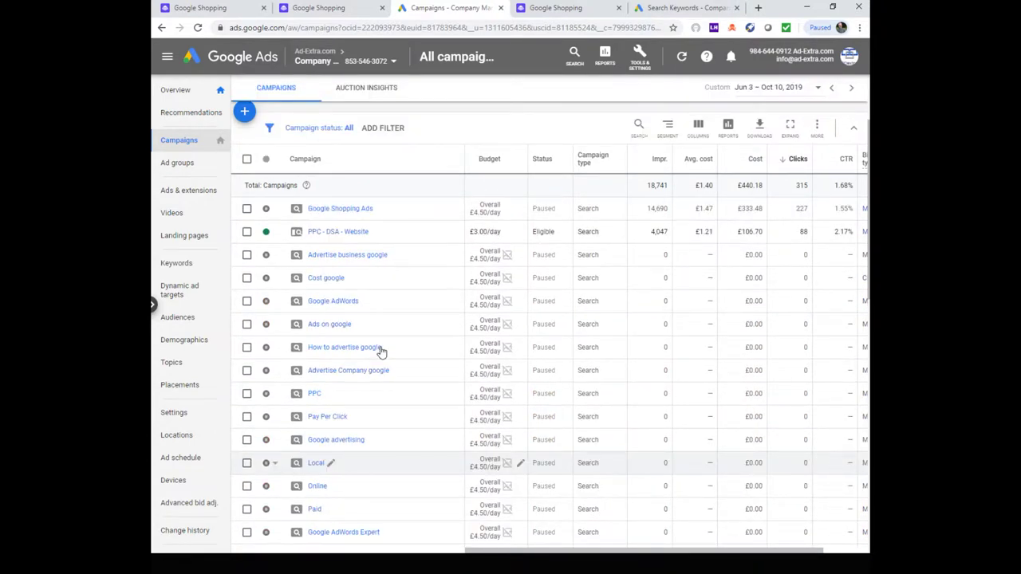
scroll(380, 351, up, 2)
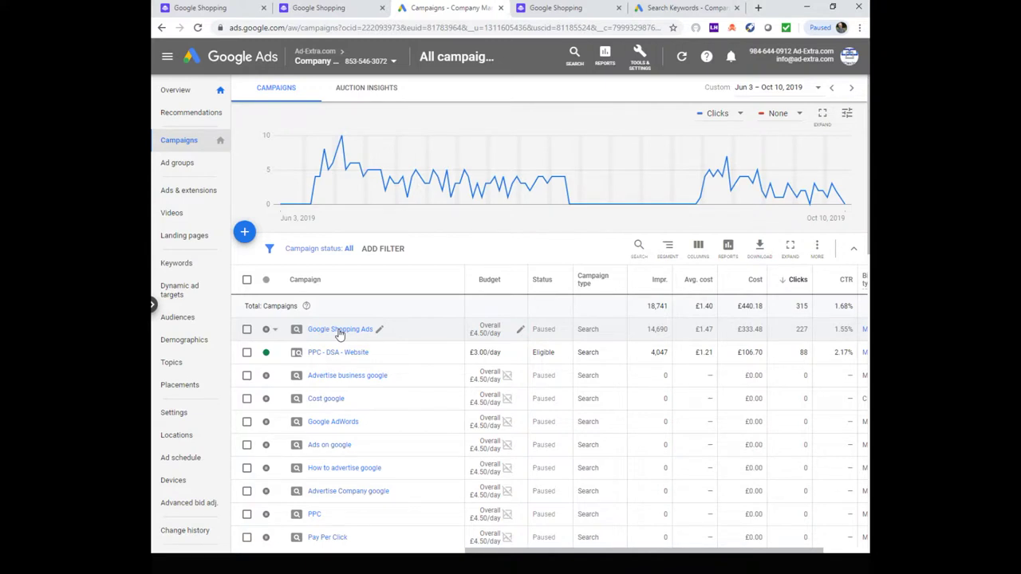
click(340, 329)
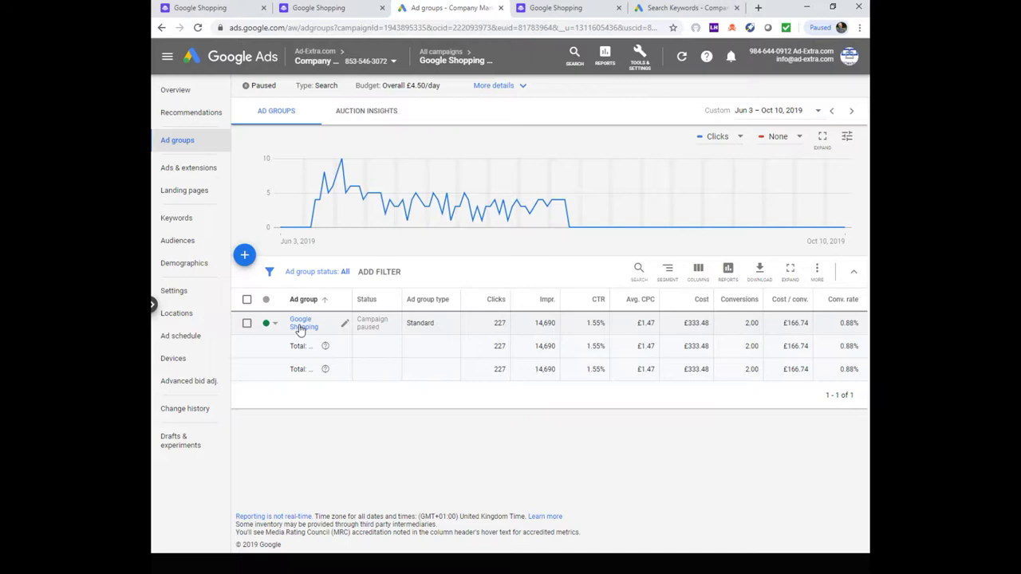
click(304, 327)
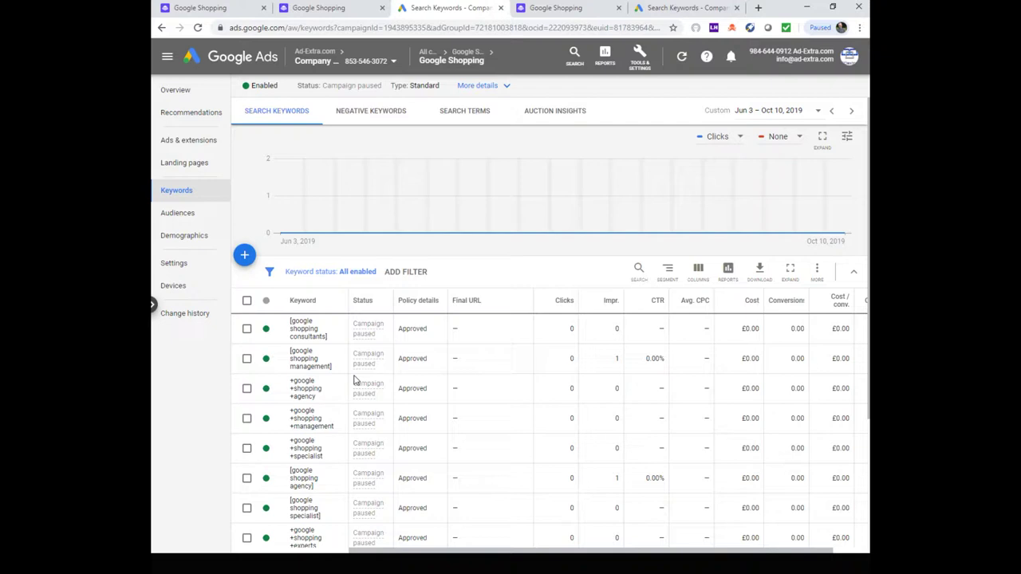
Step: Open the ad group's Google Shopping Specialists responsive search ad for editing and review its headlines, descriptions and preview
click(180, 145)
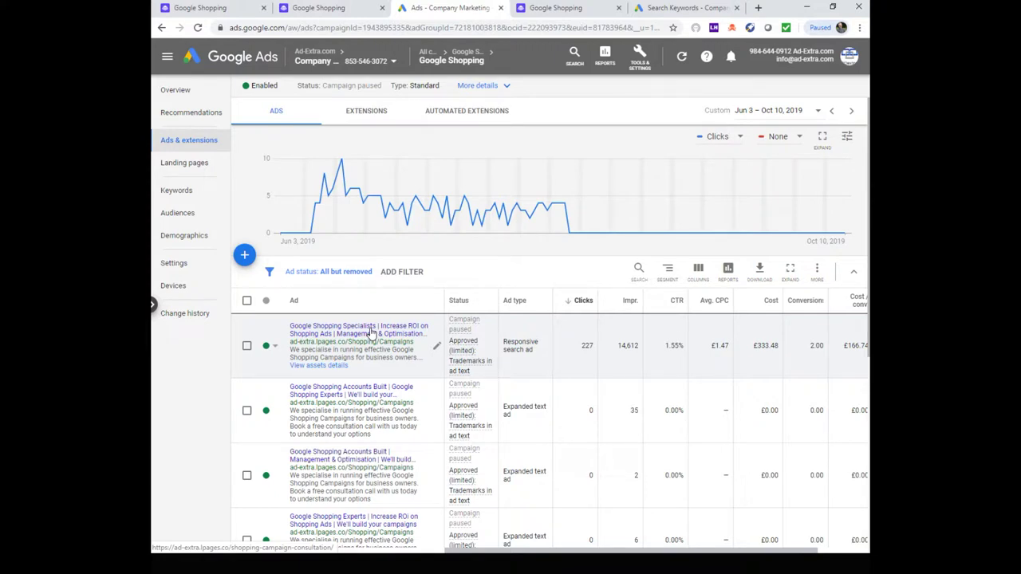
click(437, 348)
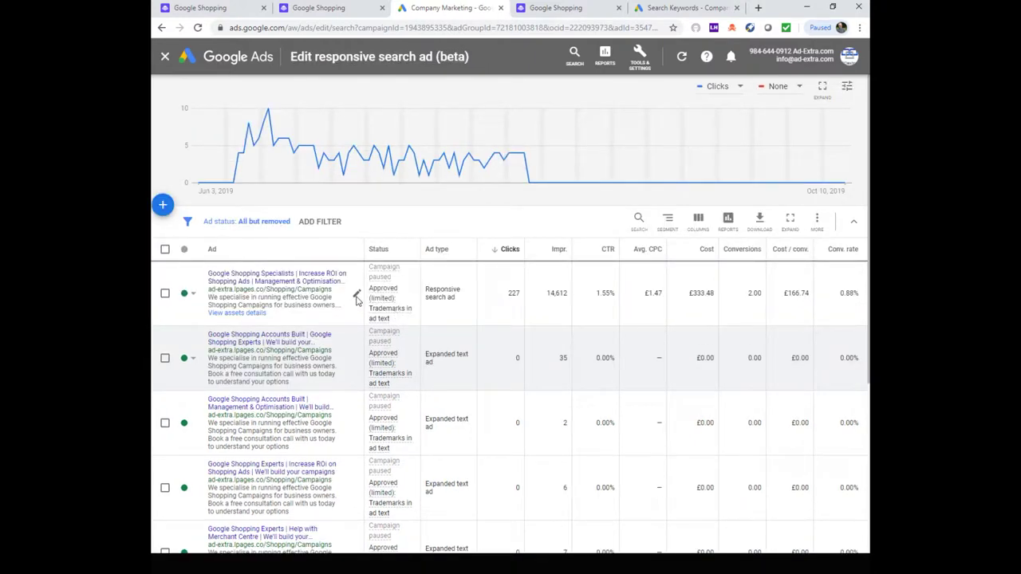
click(357, 296)
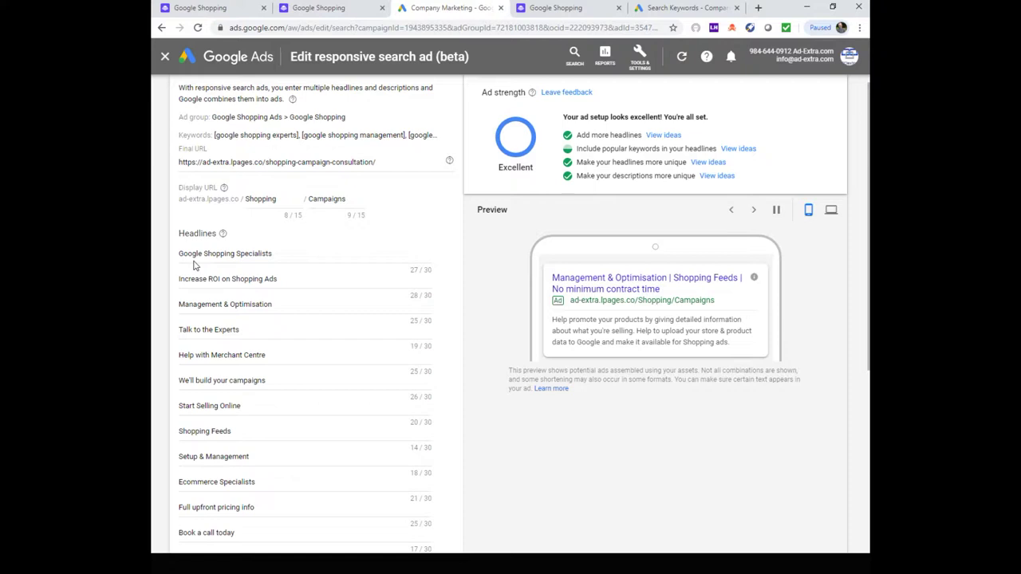
scroll(236, 310, down, 2)
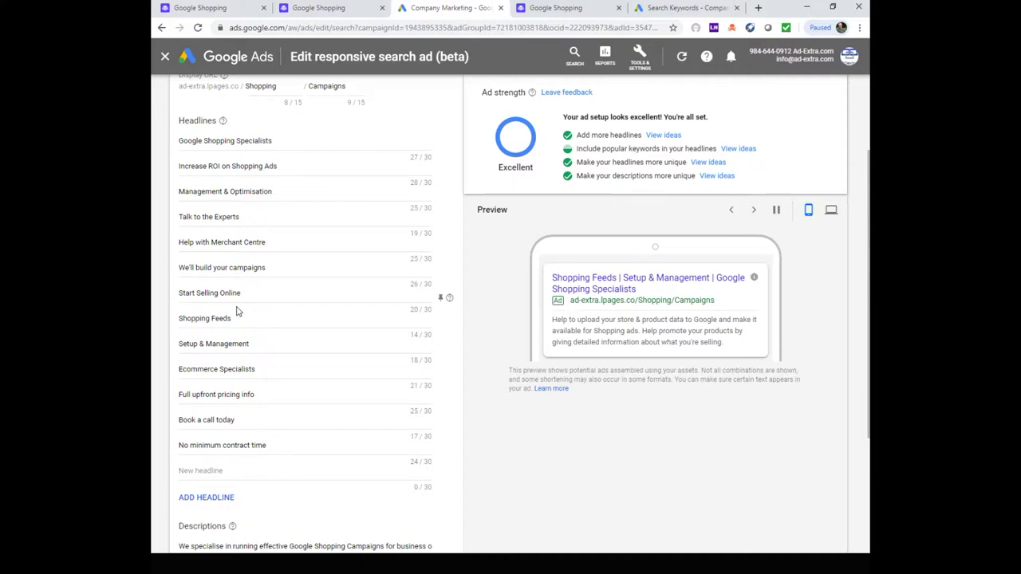
scroll(236, 311, down, 3)
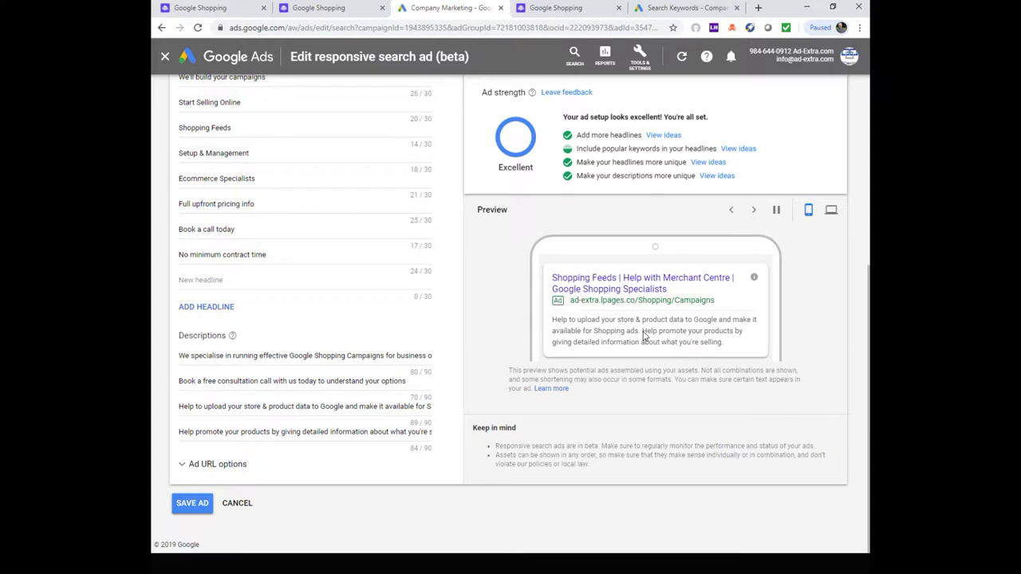
scroll(412, 272, up, 1)
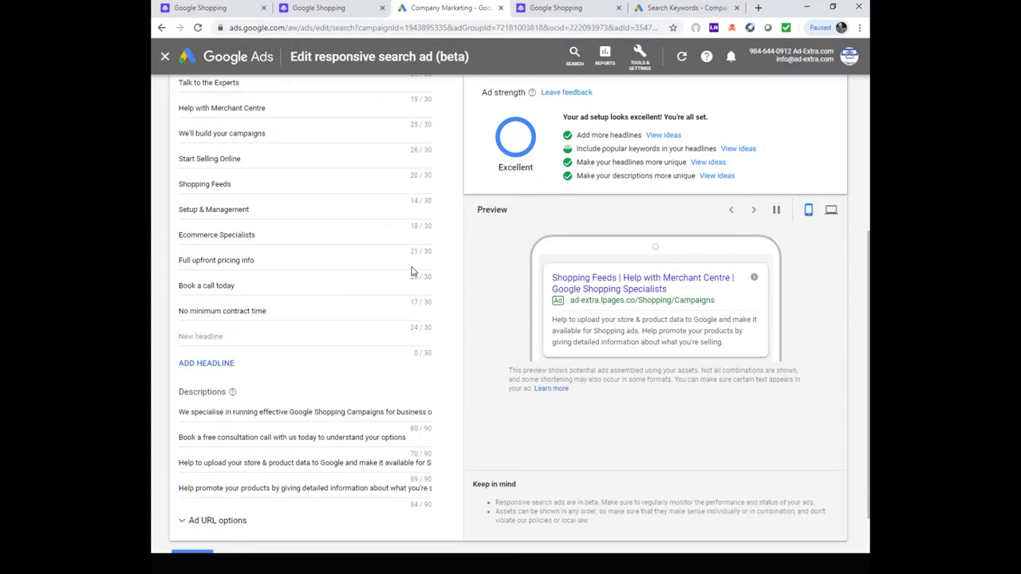
scroll(412, 272, up, 4)
scroll(368, 271, up, 1)
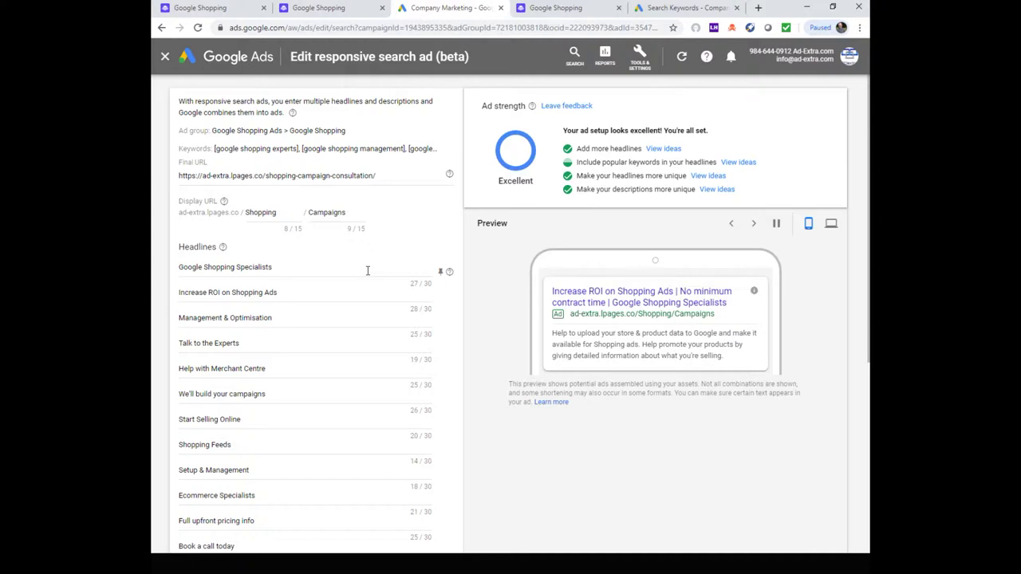
Step: Switch to the shopping campaign consultation landing page and examine its headline and the Schedule My Consultation call to action
key(ctrl+Tab)
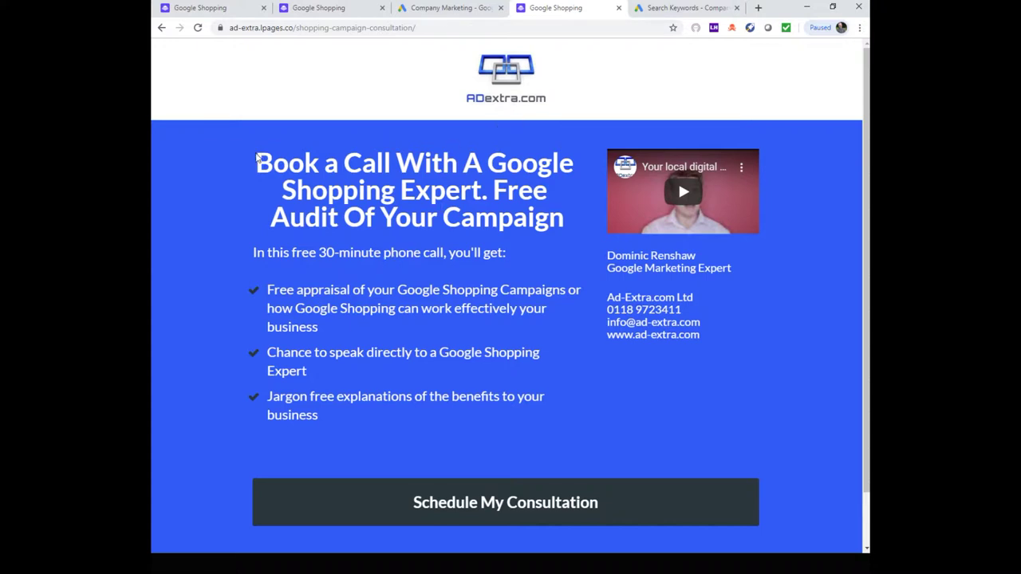
drag(303, 172, 678, 180)
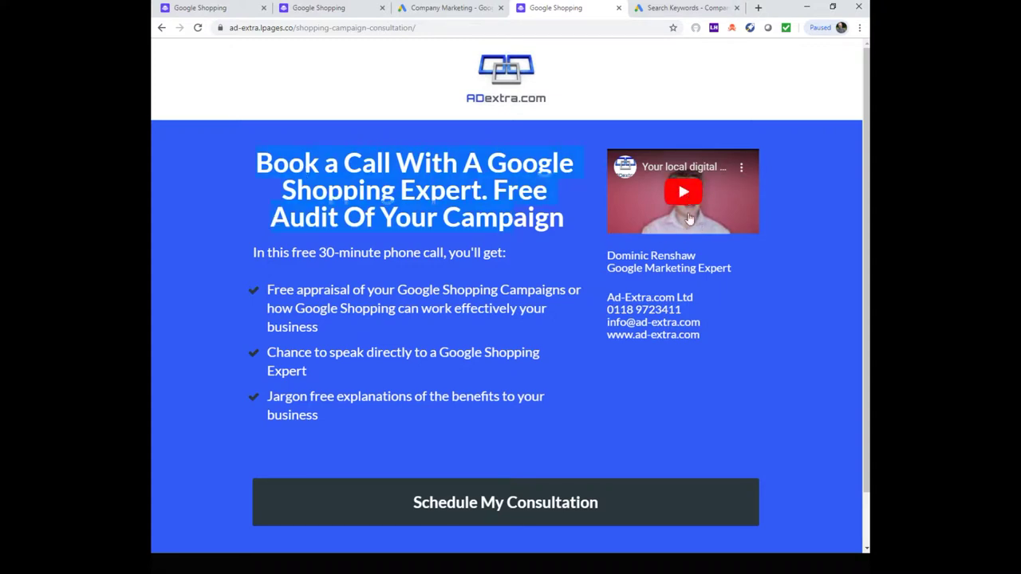
click(493, 501)
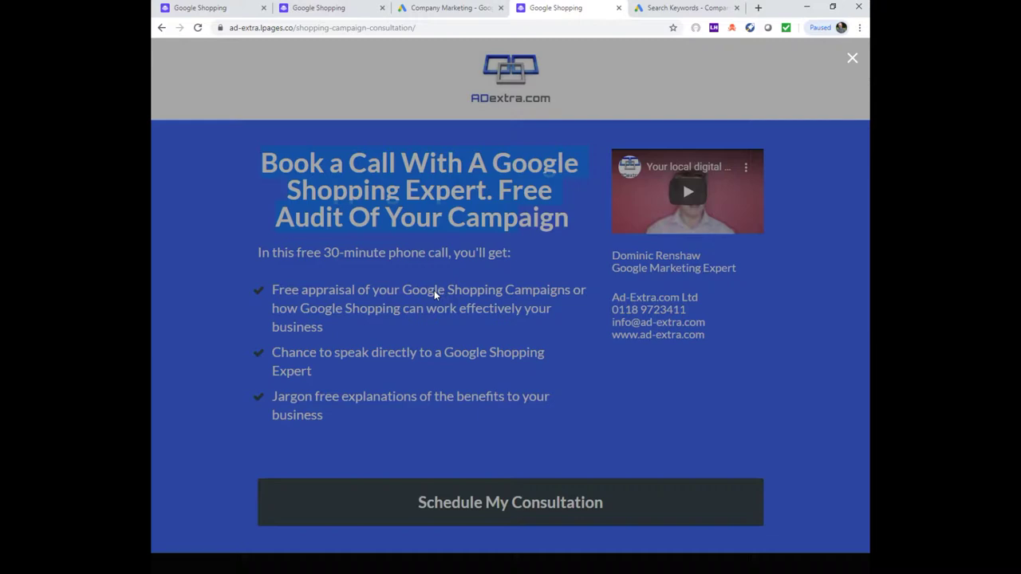
click(852, 58)
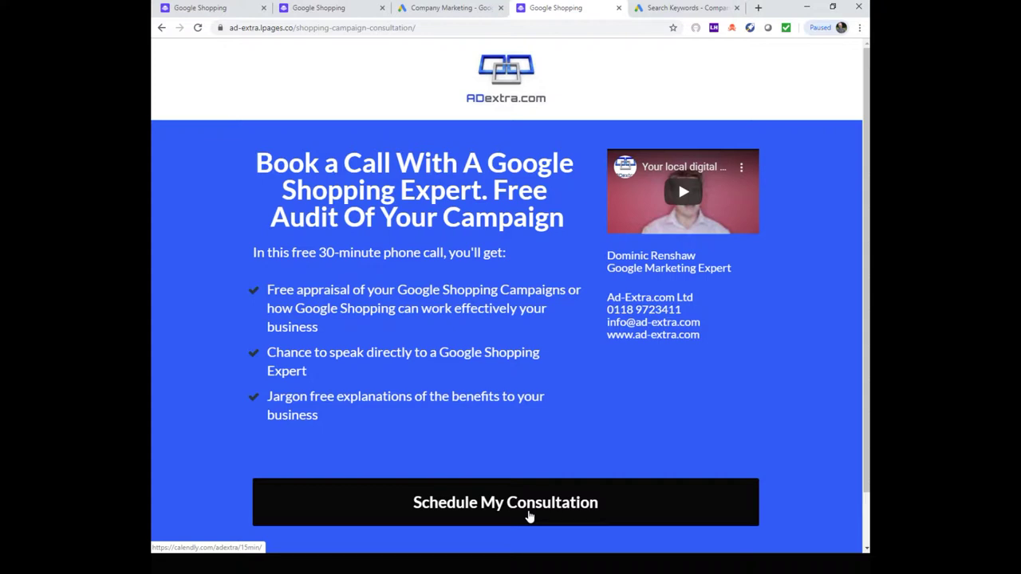
click(551, 485)
click(514, 526)
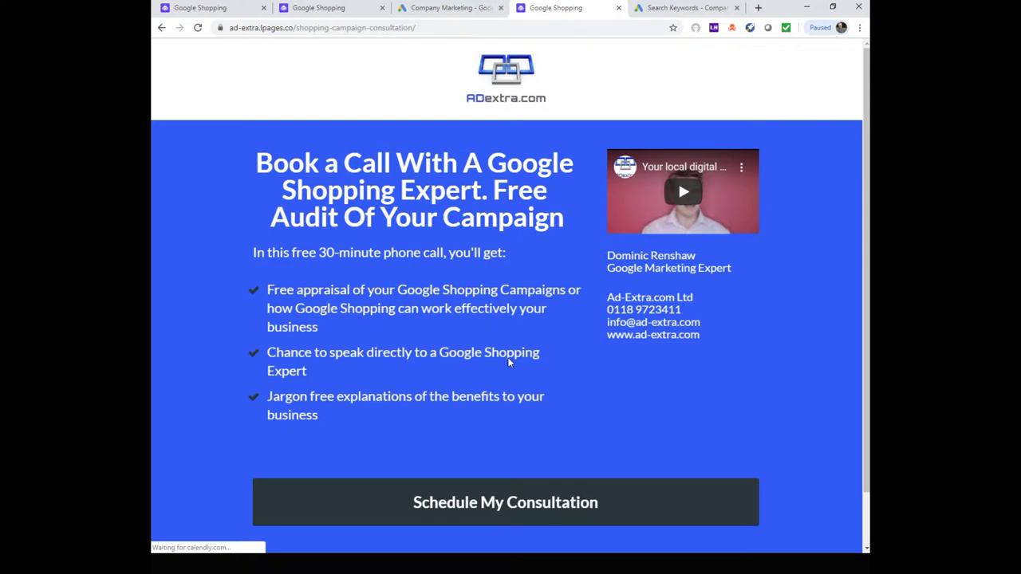
drag(257, 164, 566, 177)
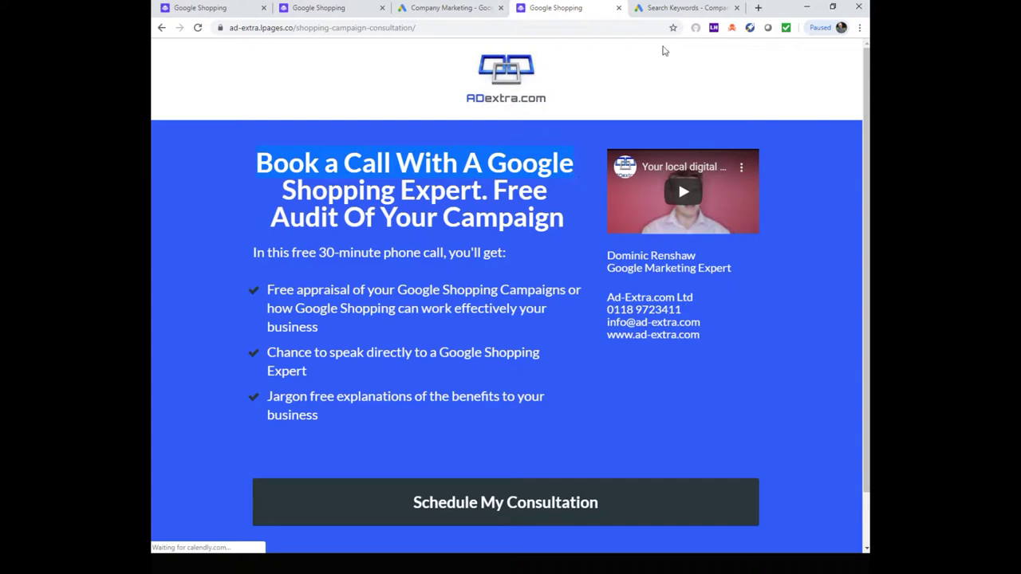
Step: Open exportier.com in a new browser tab and accept its cookie notice
click(759, 8)
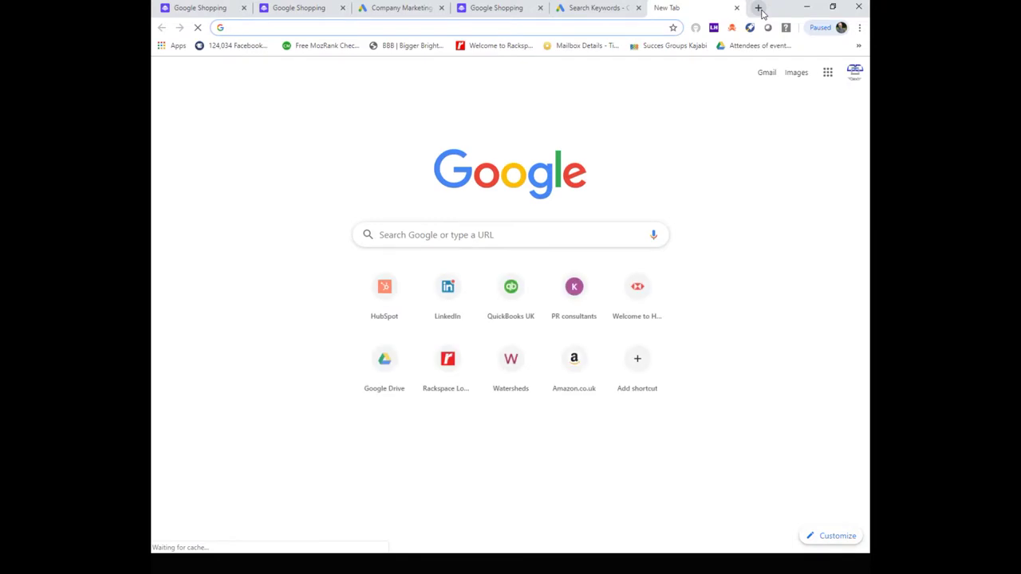
text(EXP)
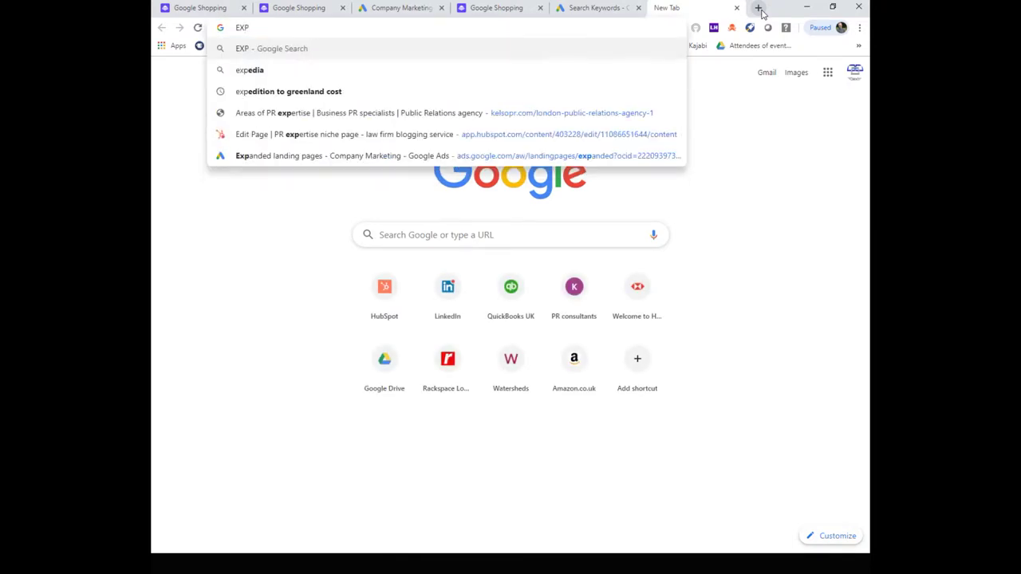
text(ORT)
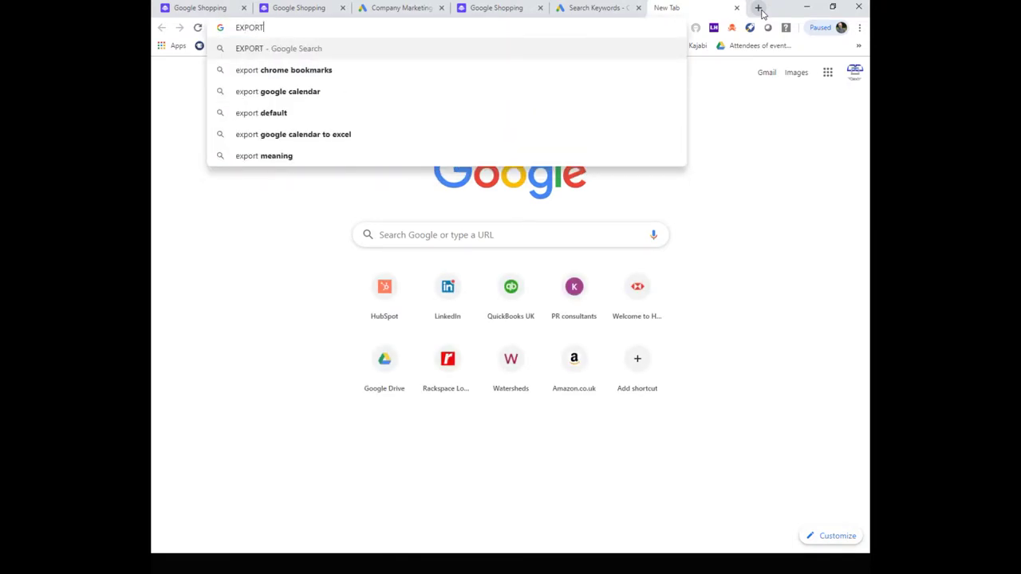
text(I)
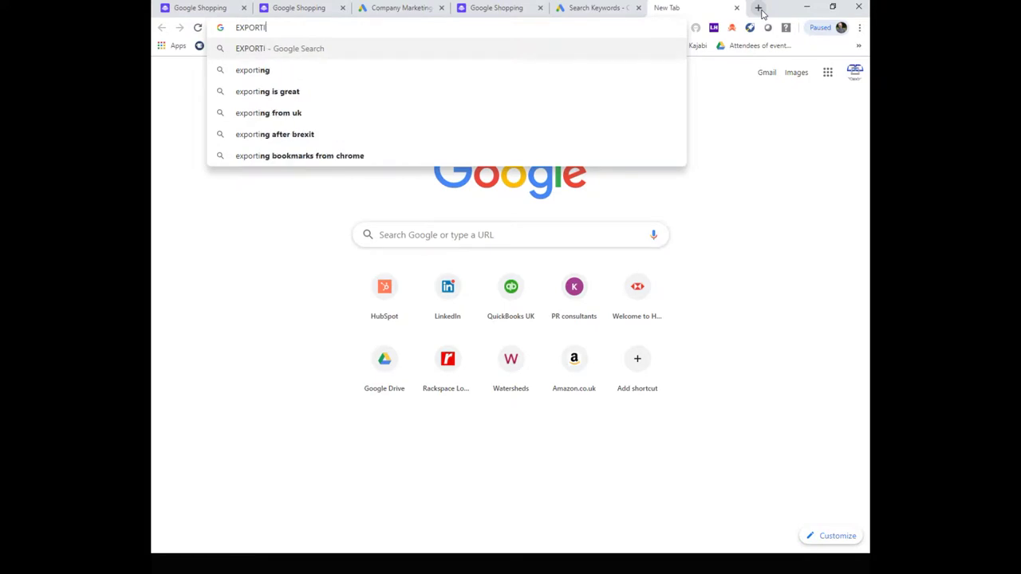
text(ER)
key(ctrl+Return)
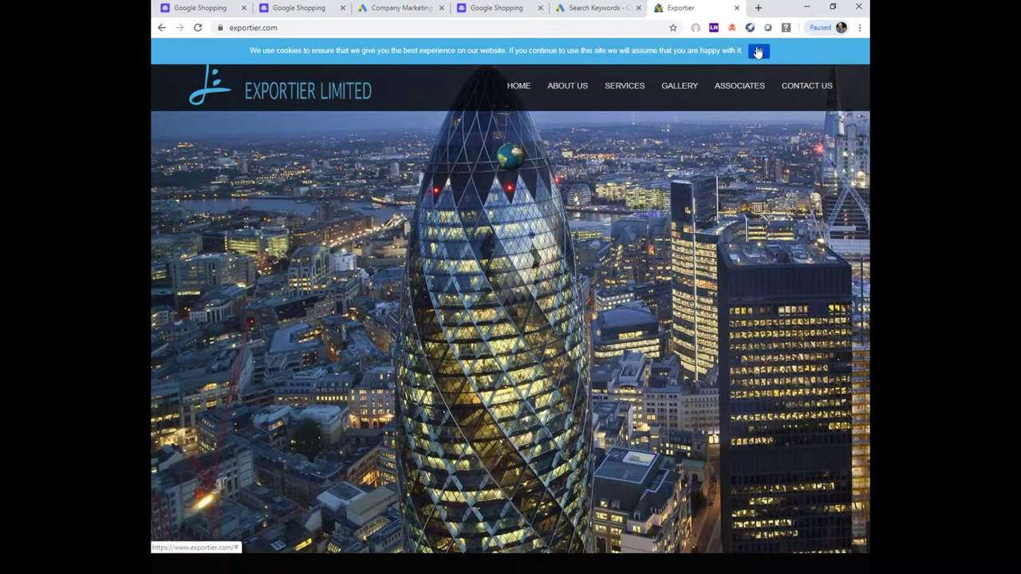
click(759, 53)
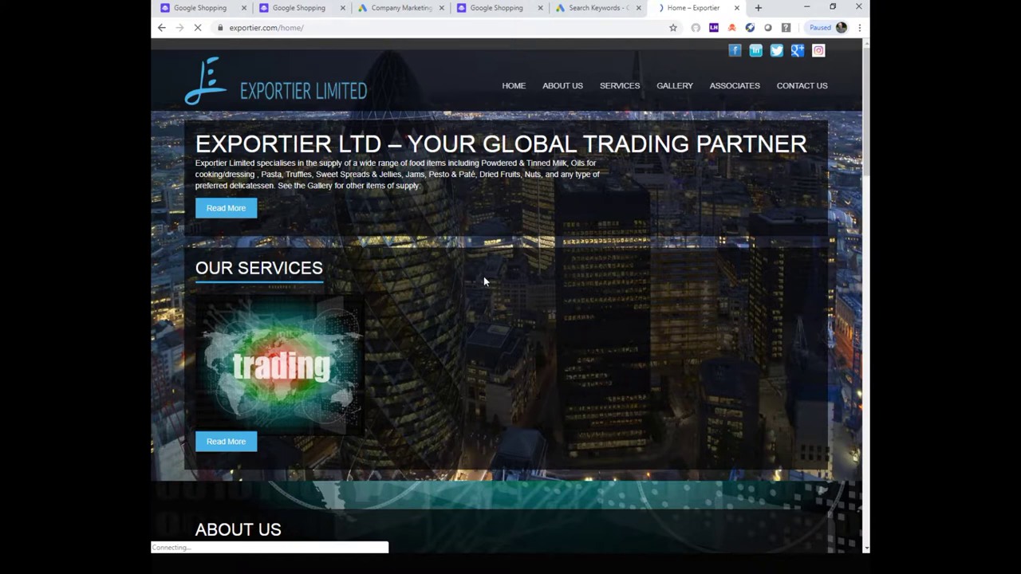
Step: Read the About Us and Services sections of the Exportier site from the introduction's Read More link, returning to the page start
click(228, 212)
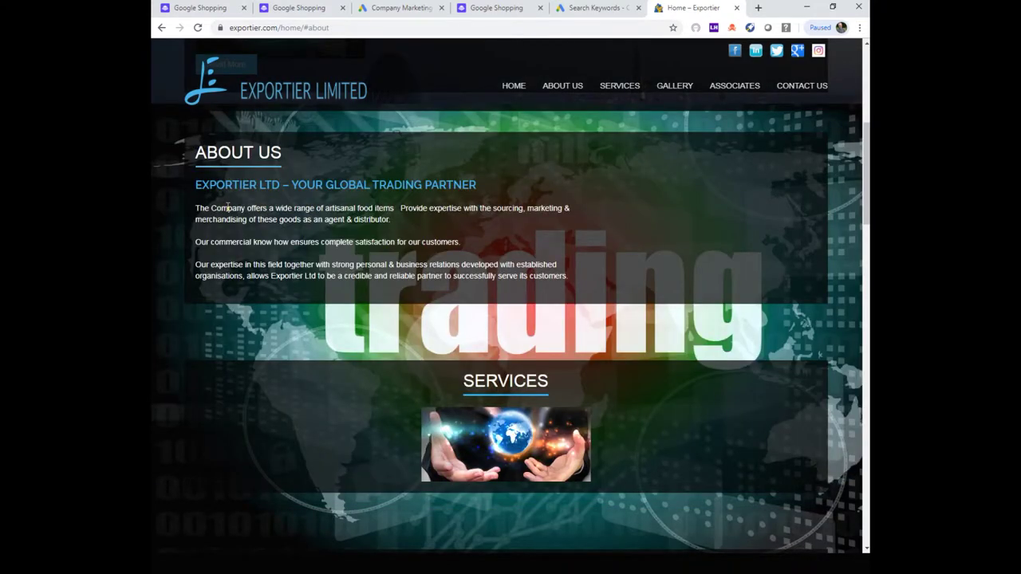
scroll(228, 209, down, 2)
scroll(420, 295, up, 1)
scroll(420, 295, down, 1)
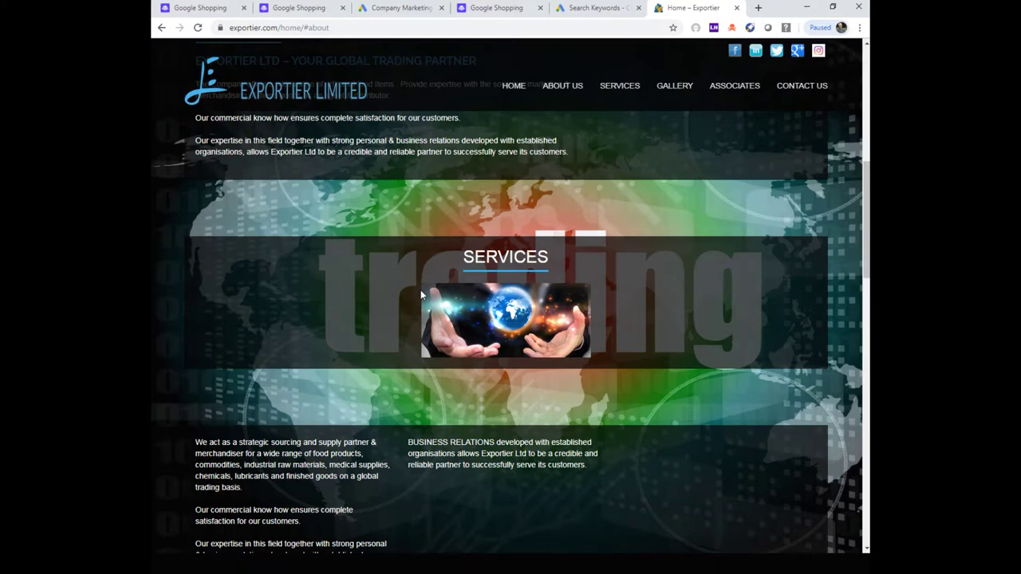
scroll(420, 290, down, 5)
scroll(421, 289, up, 4)
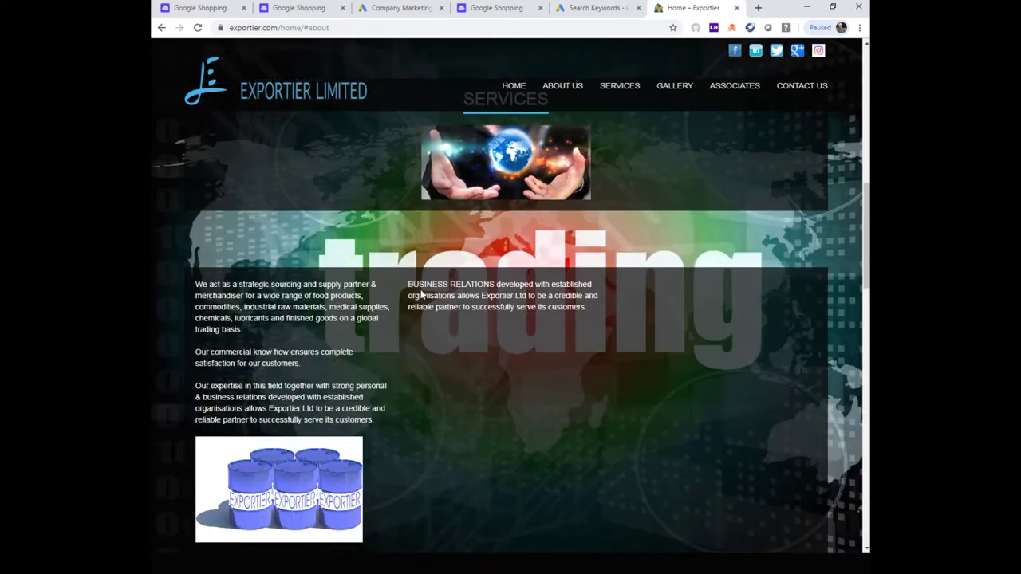
scroll(421, 294, up, 8)
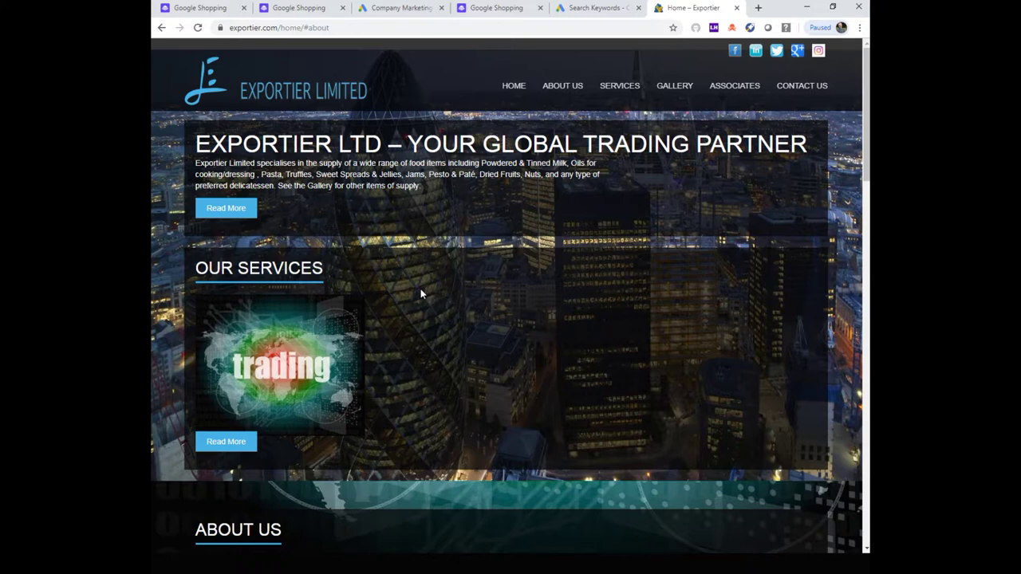
Step: View the Exportier site's Services section, and examine its Contact Us form and the product gallery images above it
click(225, 441)
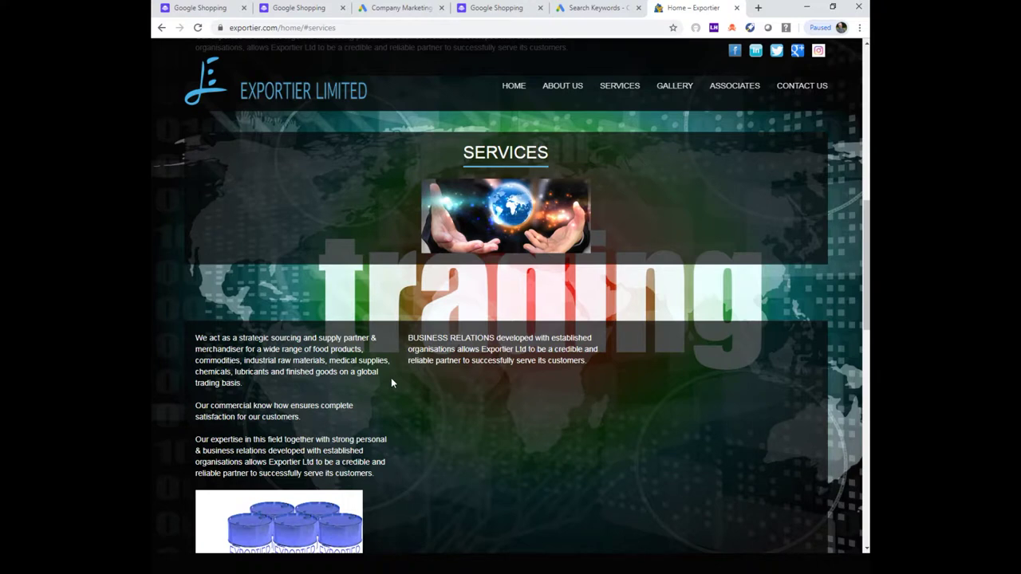
click(817, 92)
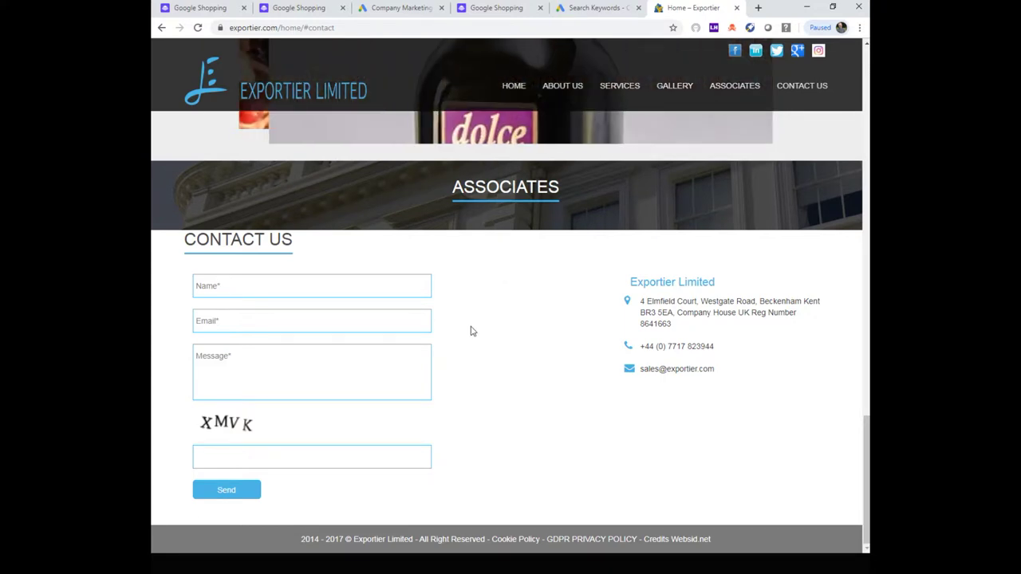
scroll(471, 331, up, 5)
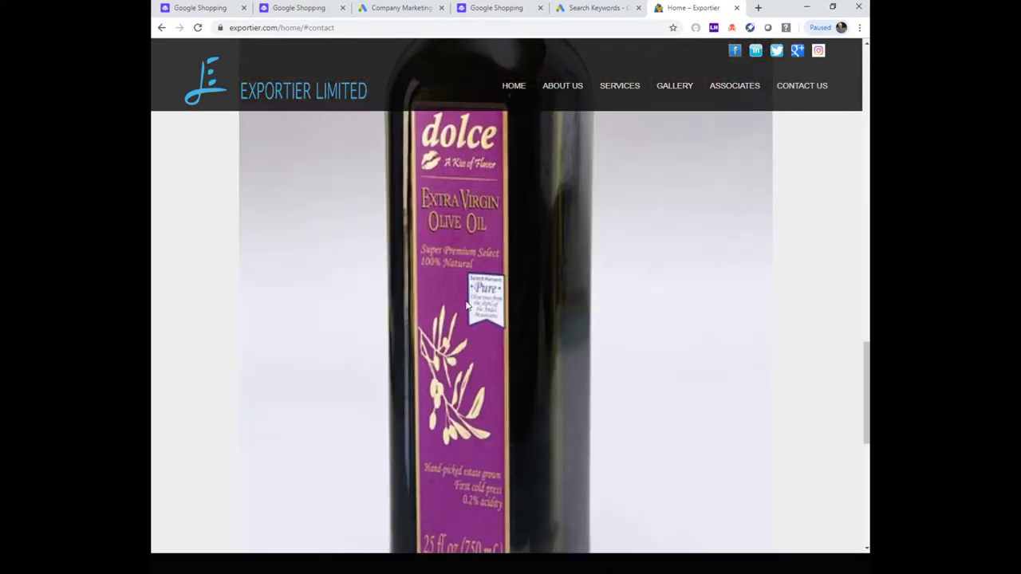
scroll(729, 125, up, 10)
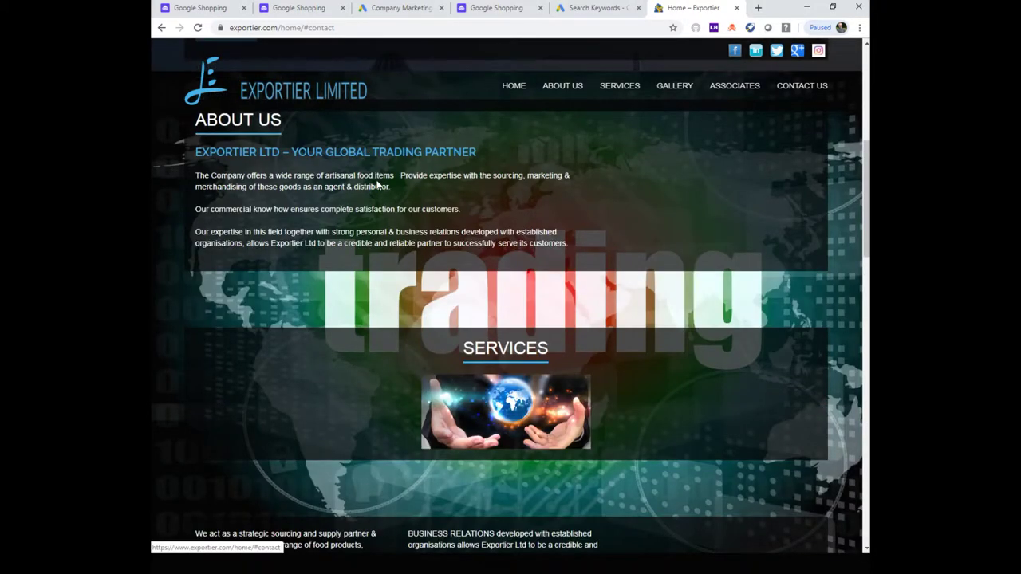
key(End)
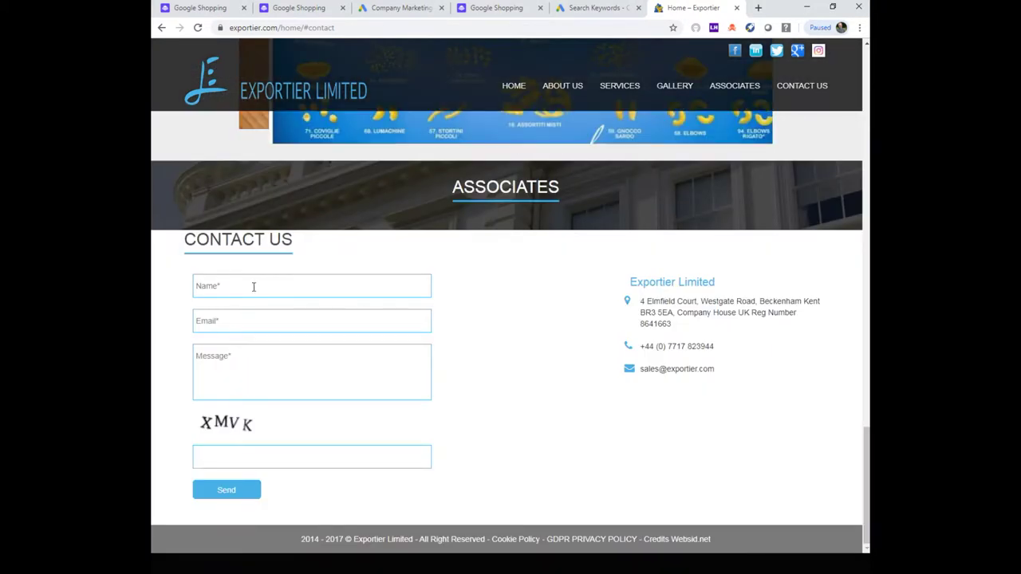
scroll(253, 292, up, 3)
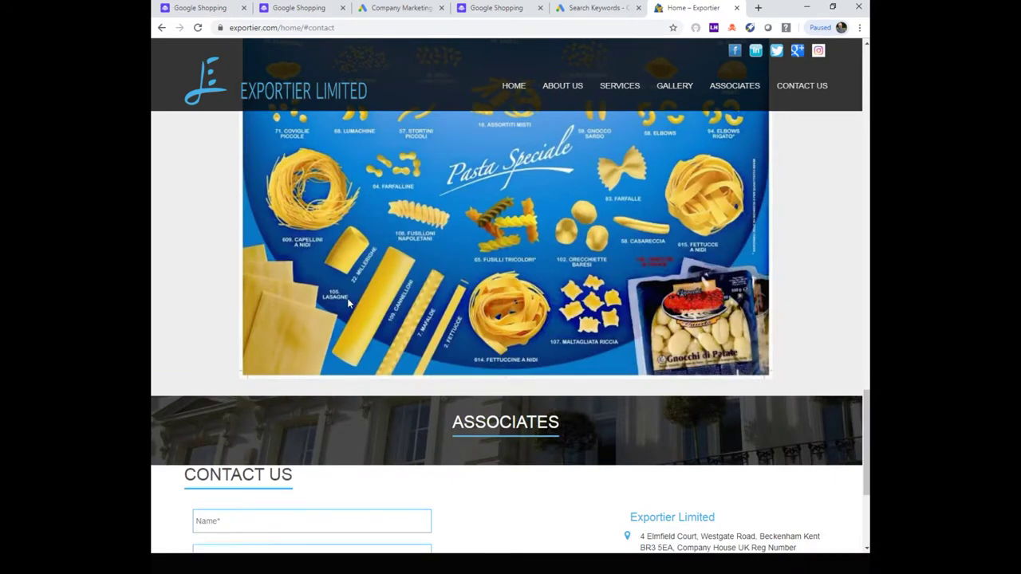
scroll(406, 272, down, 3)
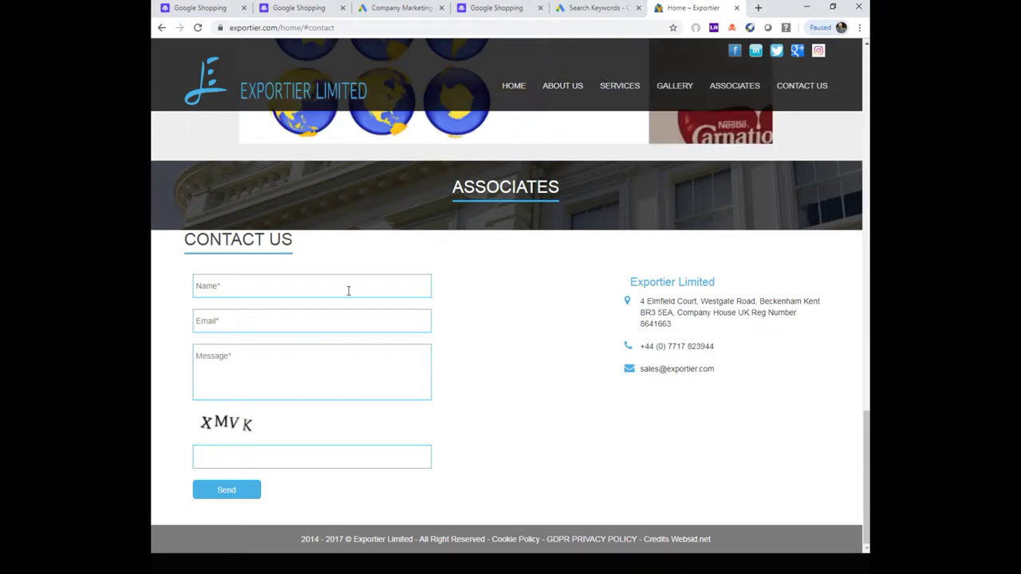
Step: Compare the Exportier site's home section with its Contact Us section, and look over the product gallery above the form
scroll(358, 239, up, 1)
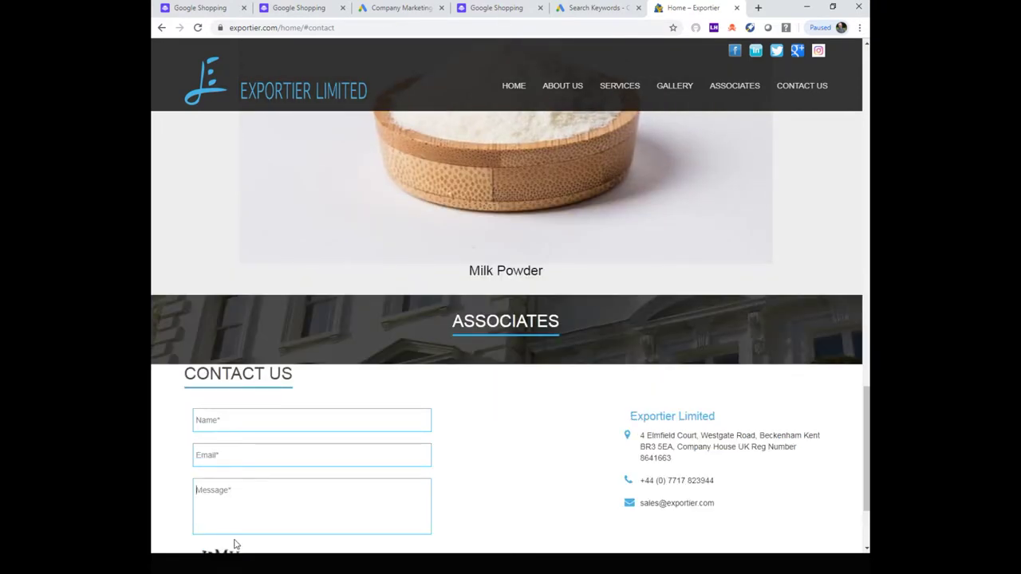
click(528, 91)
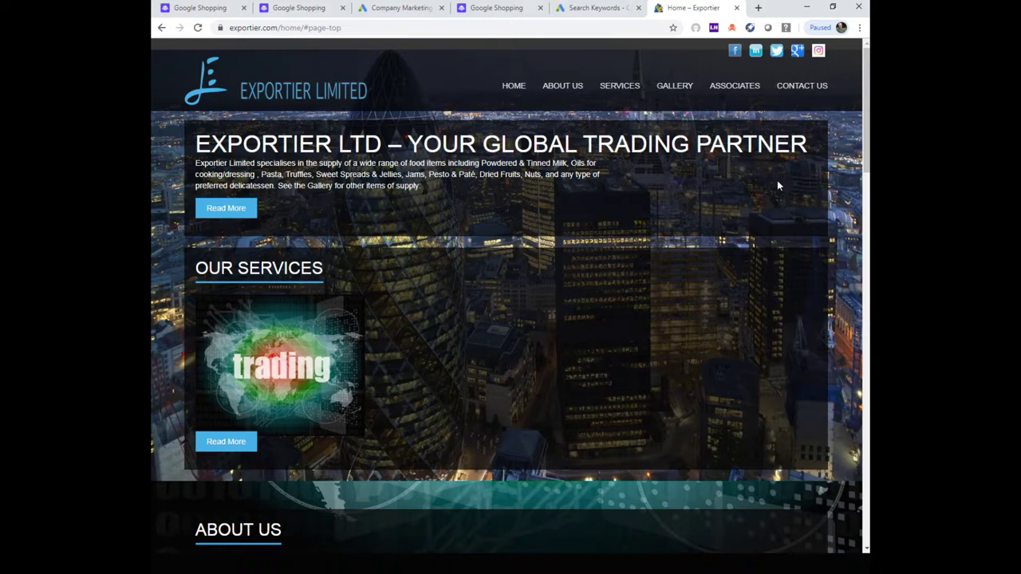
click(792, 95)
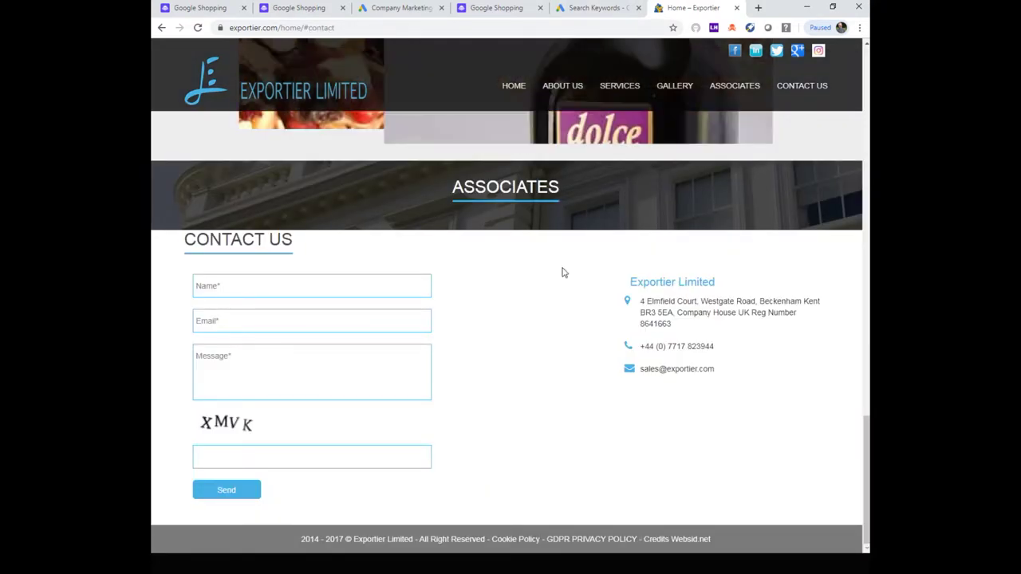
scroll(562, 272, up, 5)
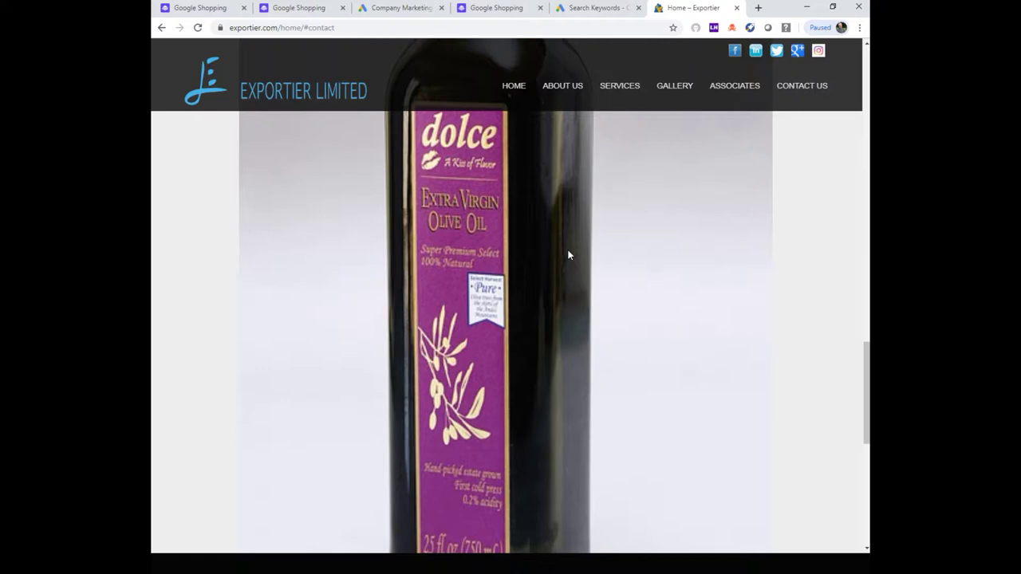
click(801, 86)
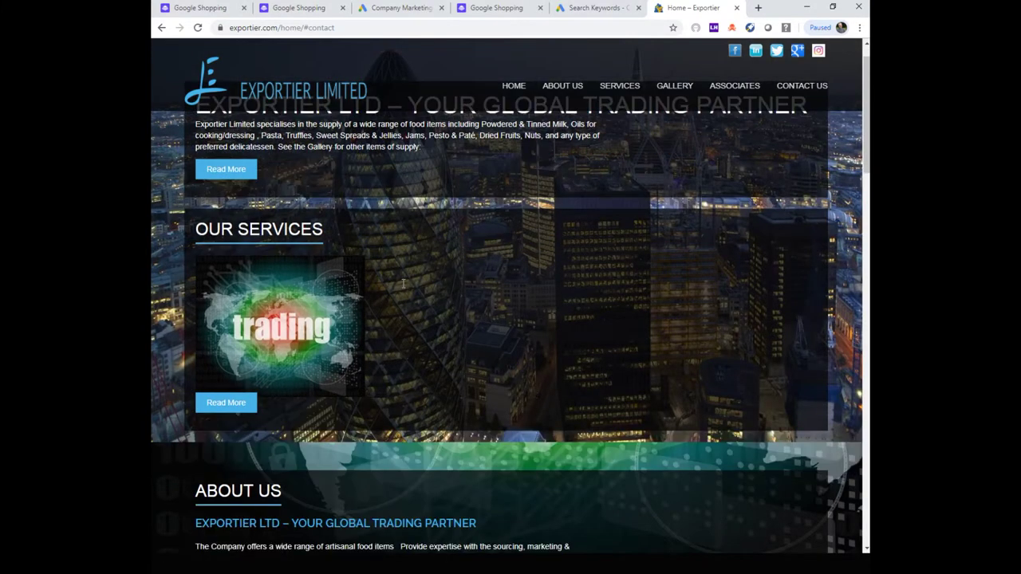
scroll(435, 350, up, 3)
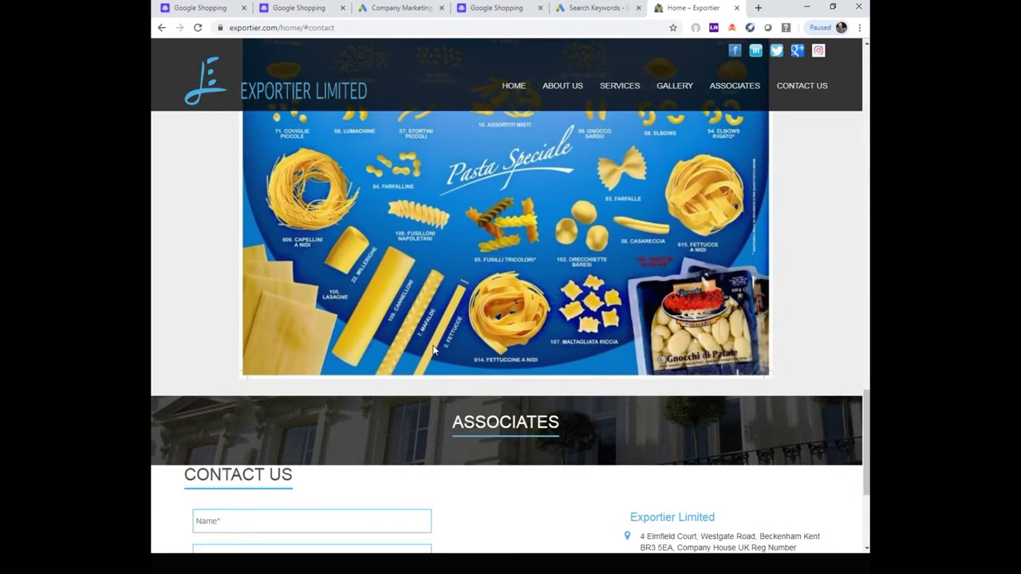
Step: Highlight the phone number and sales e-mail in the Contact Us details, and review the contact form again
scroll(440, 375, down, 2)
scroll(472, 391, down, 1)
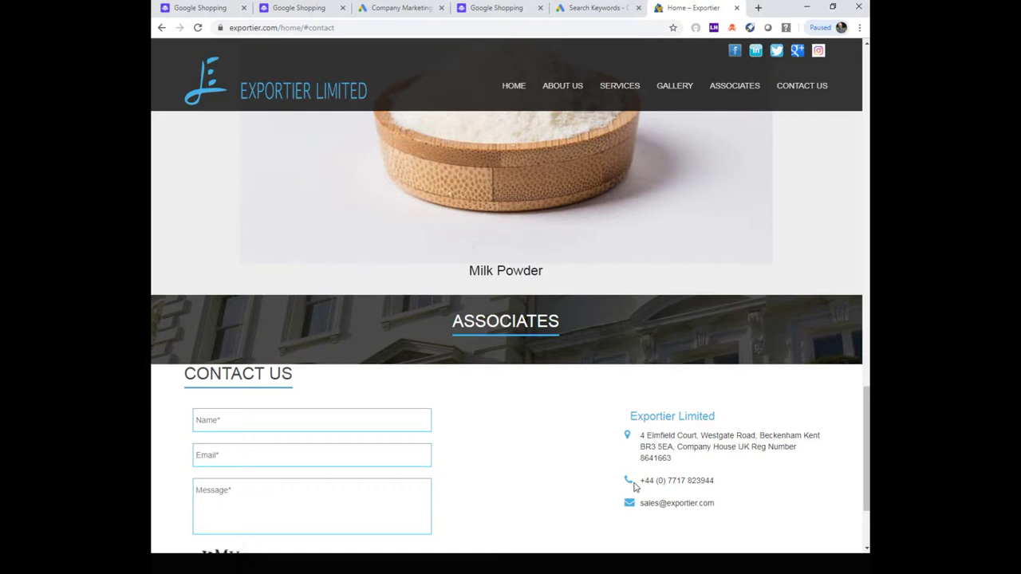
drag(715, 483, 639, 489)
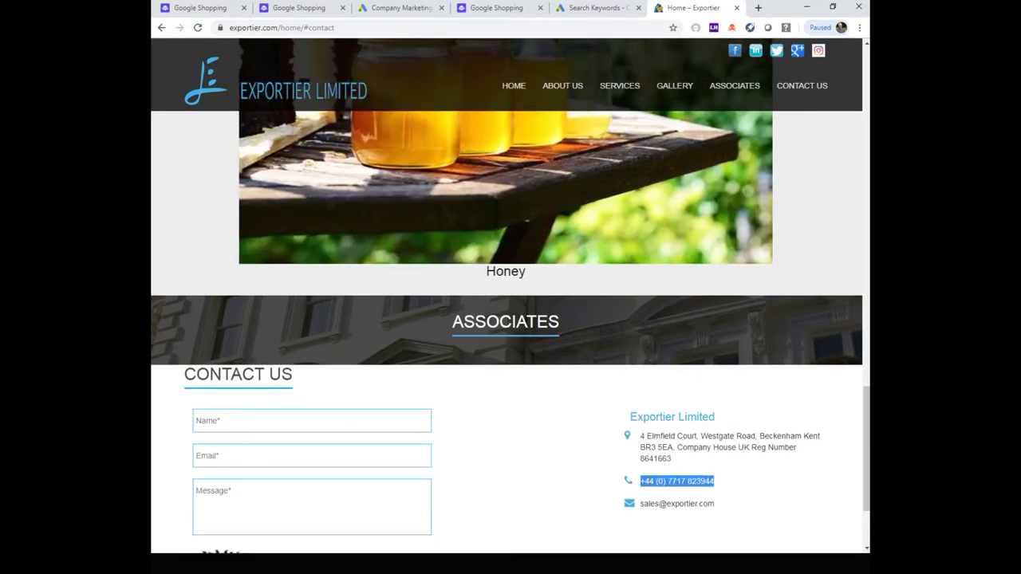
drag(717, 504, 630, 495)
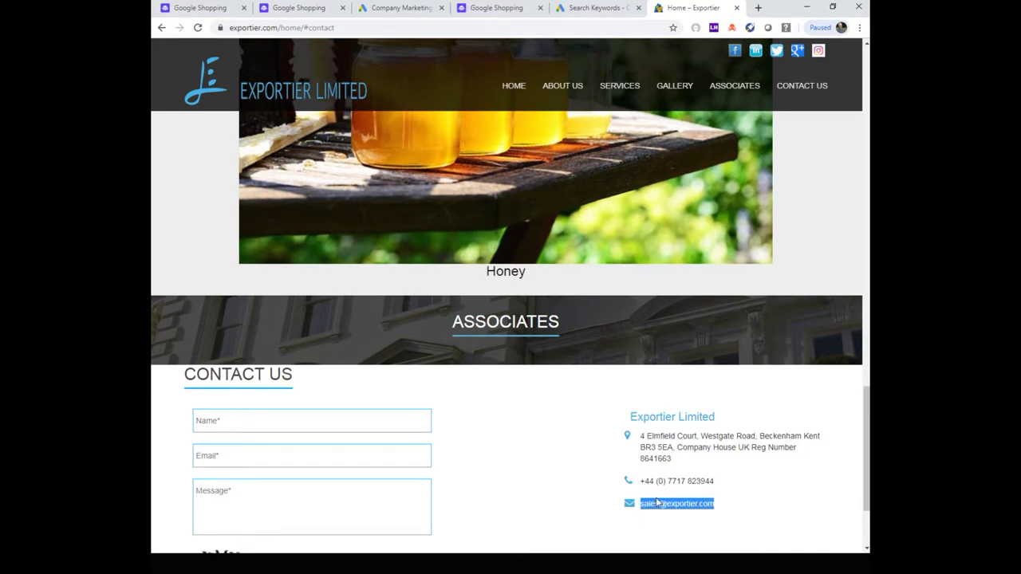
click(655, 503)
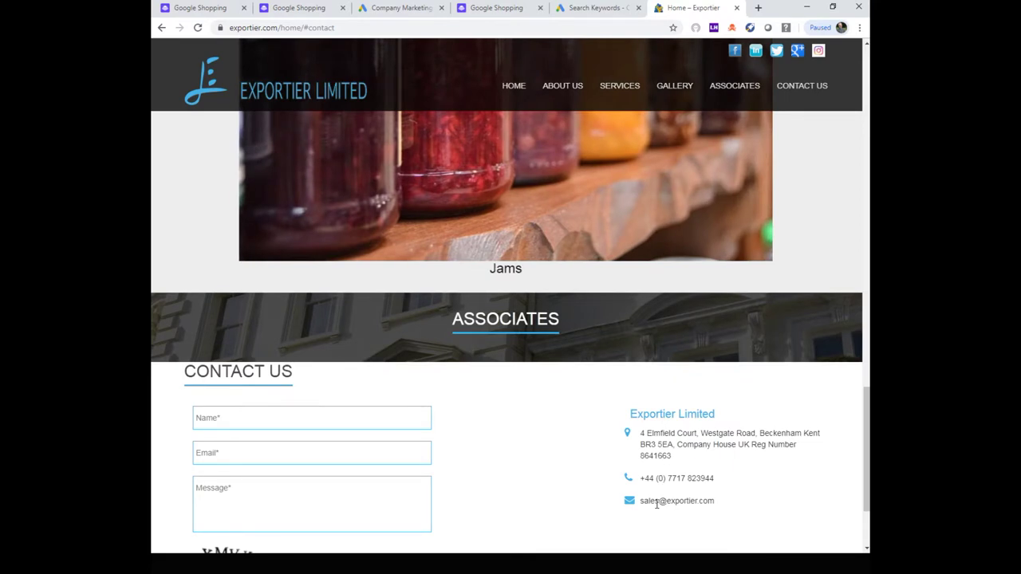
scroll(484, 452, down, 1)
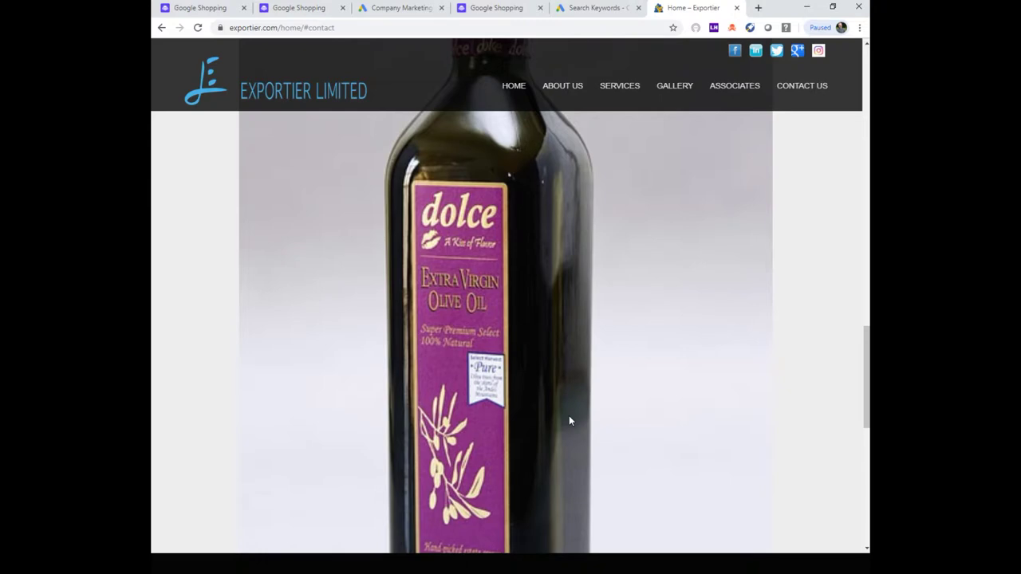
click(801, 85)
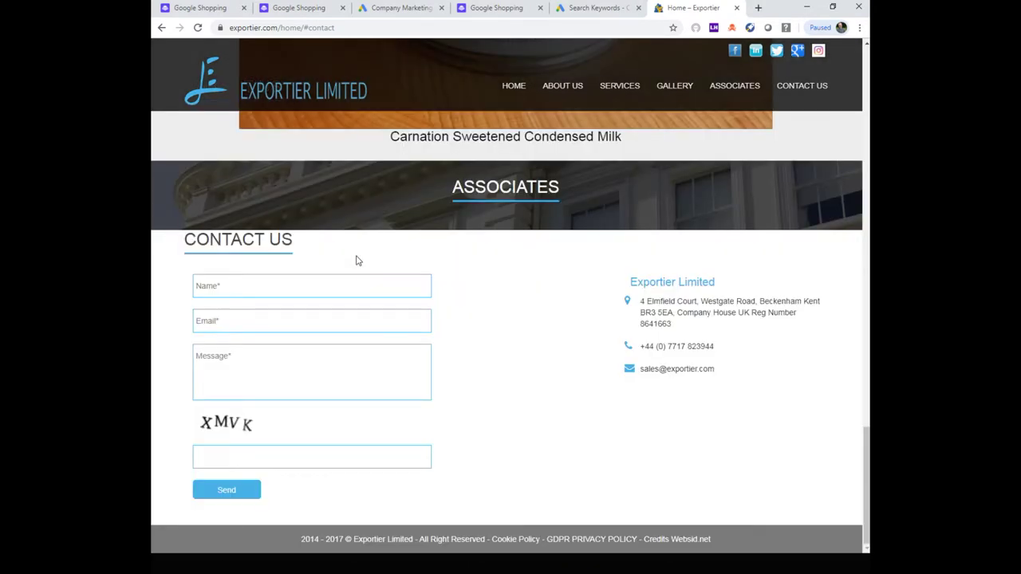
scroll(358, 260, up, 3)
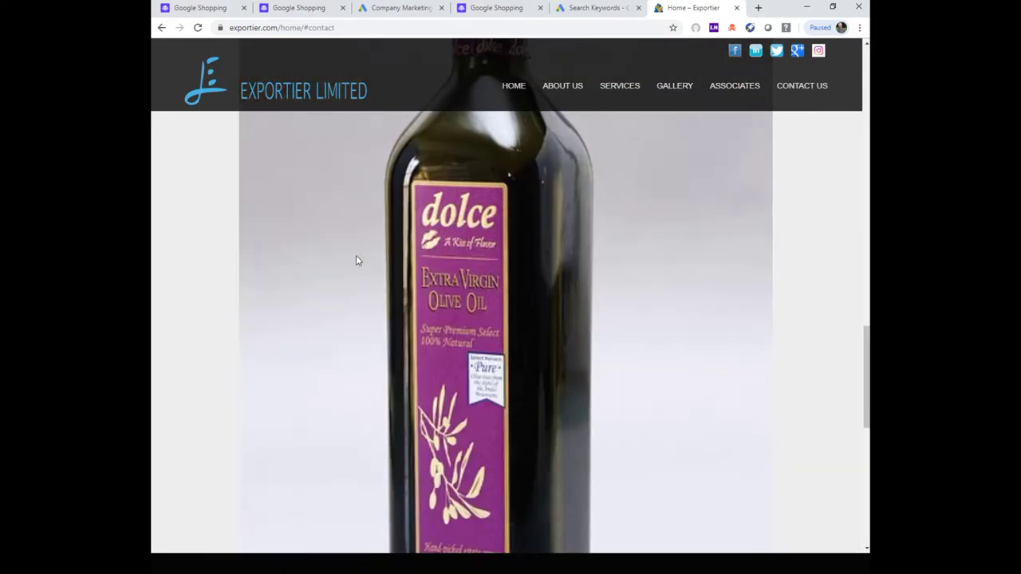
Step: Switch to the Keyword Structure - Webinar workbook in Excel and examine the Negative Keywords sheet against the Funeral keyword sheet
key(alt+Tab)
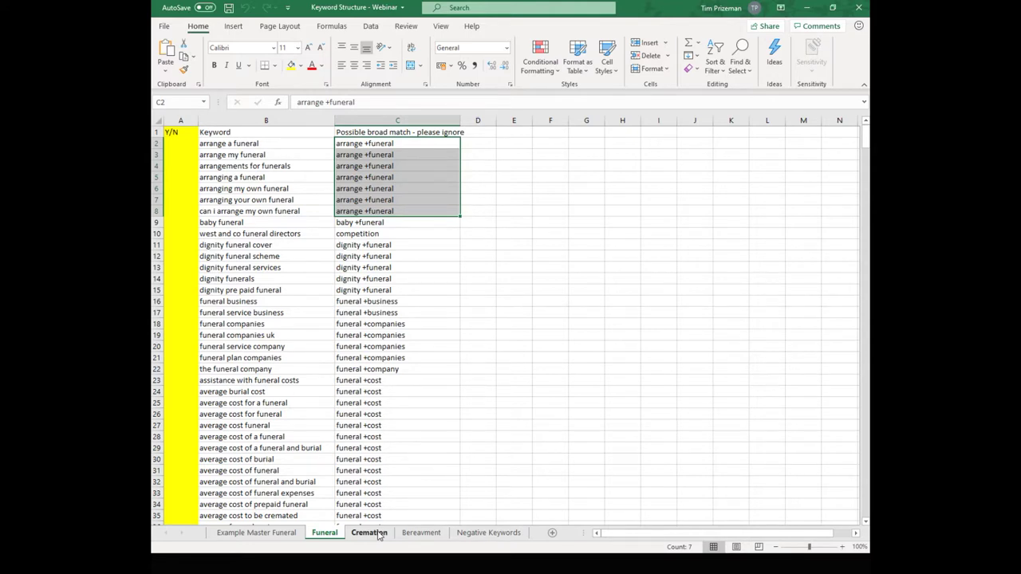
click(484, 533)
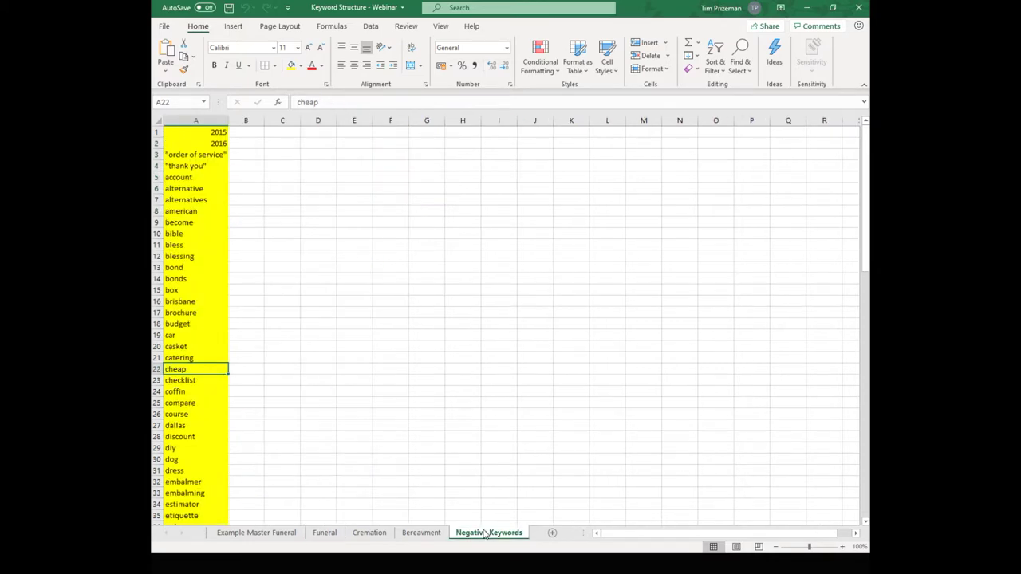
click(325, 532)
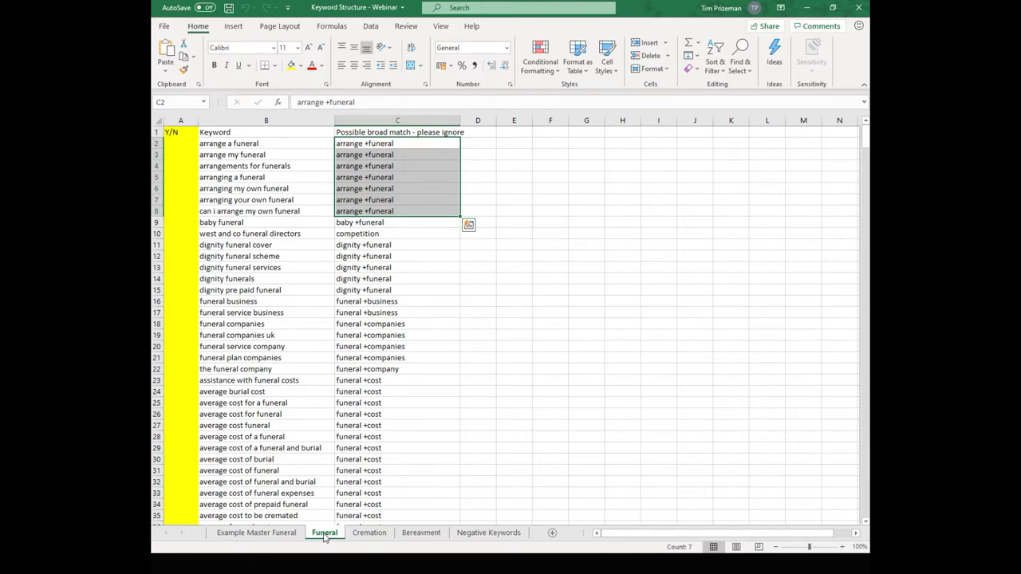
click(488, 533)
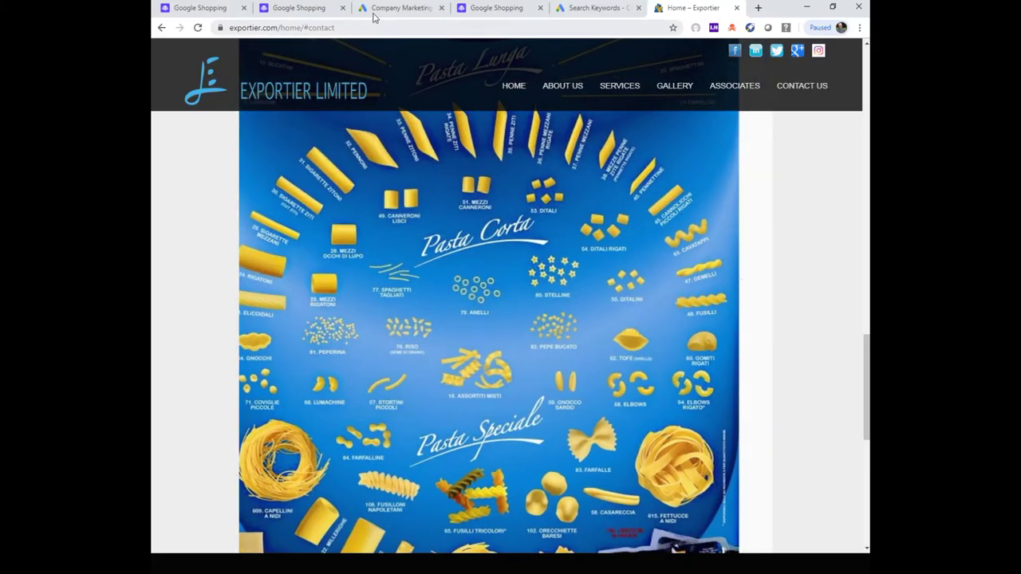
Step: Switch to Google Ads in the browser, close the responsive search ad editor and open the keywords' Search terms report
click(391, 8)
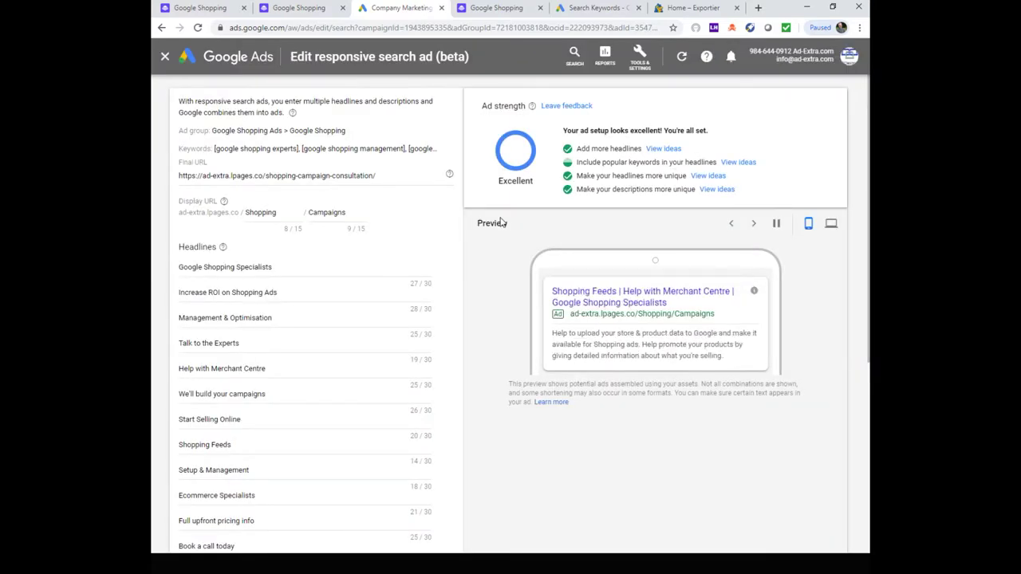
click(165, 59)
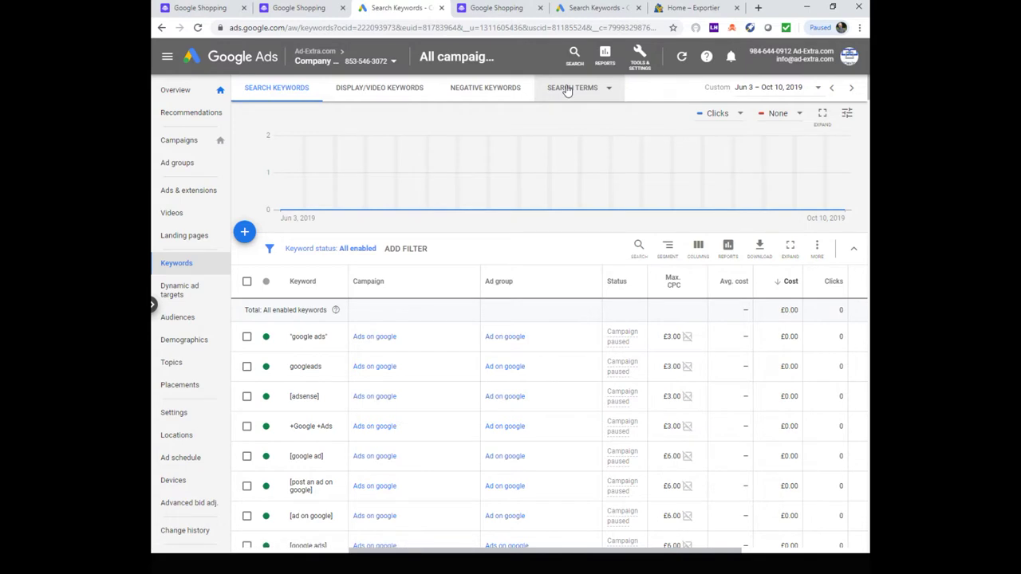
click(567, 89)
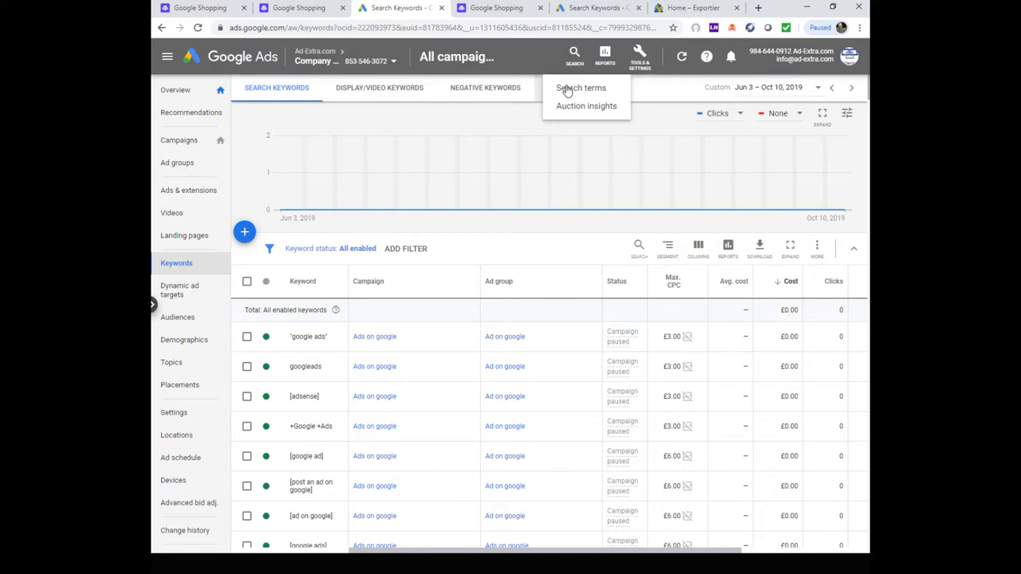
click(567, 91)
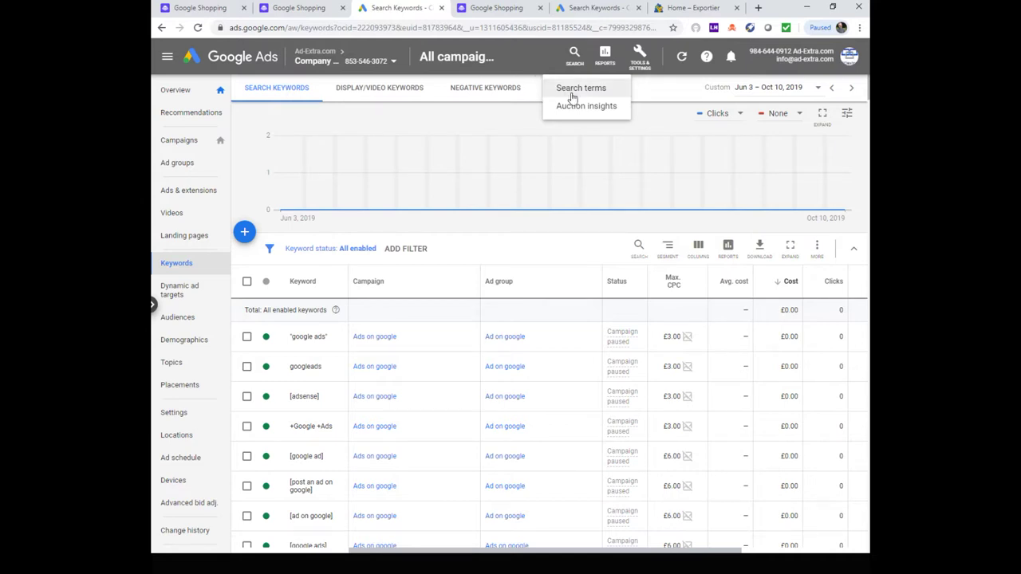